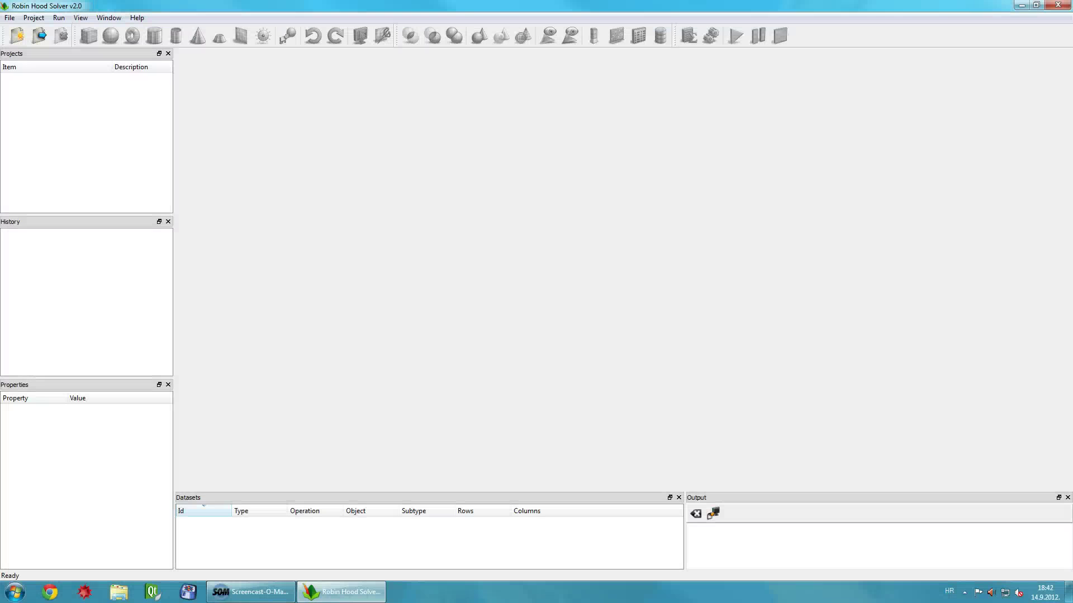
# Step: Create a new project with the default project name and workspace
pyautogui.click(17, 37)
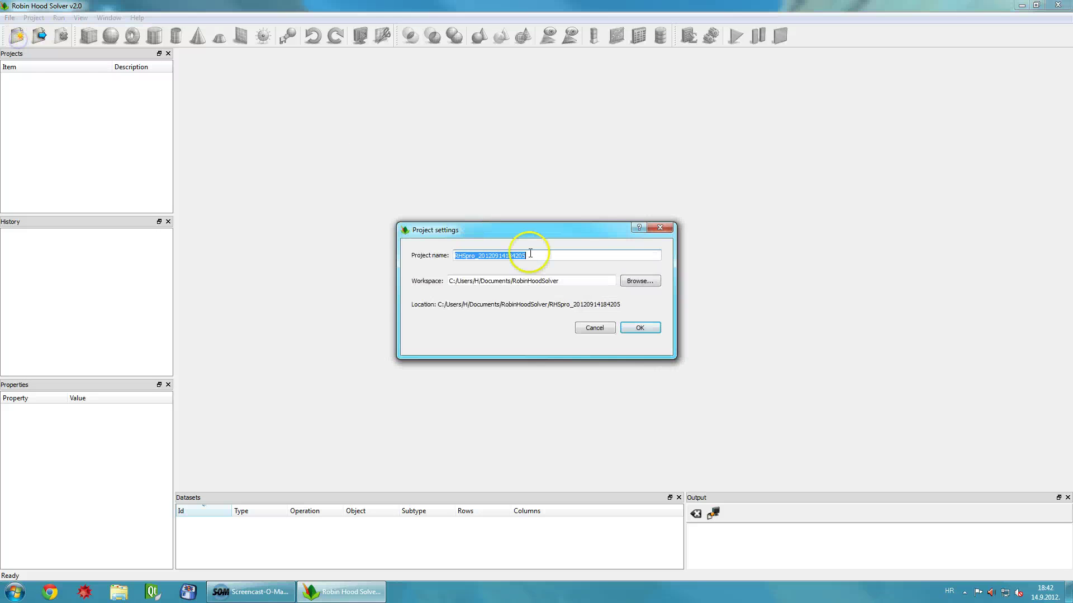
pyautogui.click(638, 329)
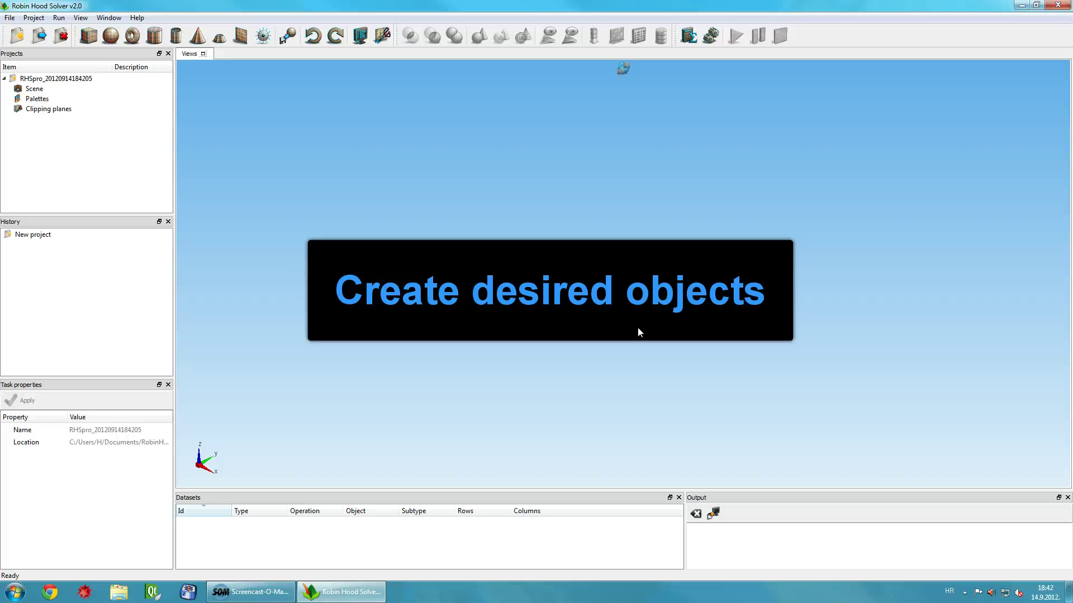
# Step: Create a metal box of dimensions 1 × 1 × 1 with 40 subdivisions along each of X, Y and Z
pyautogui.click(89, 37)
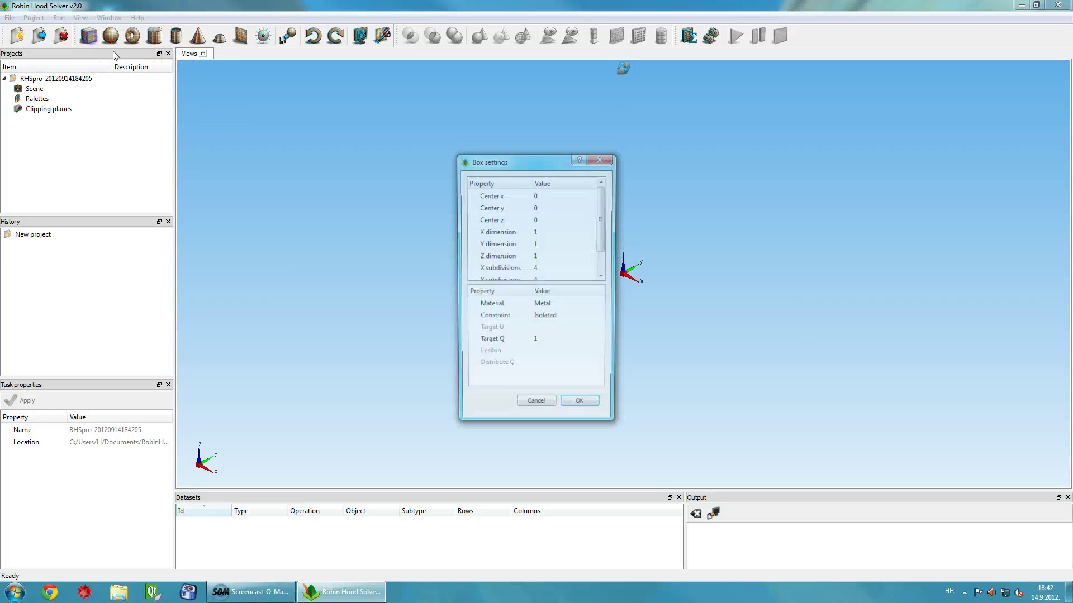
pyautogui.click(563, 243)
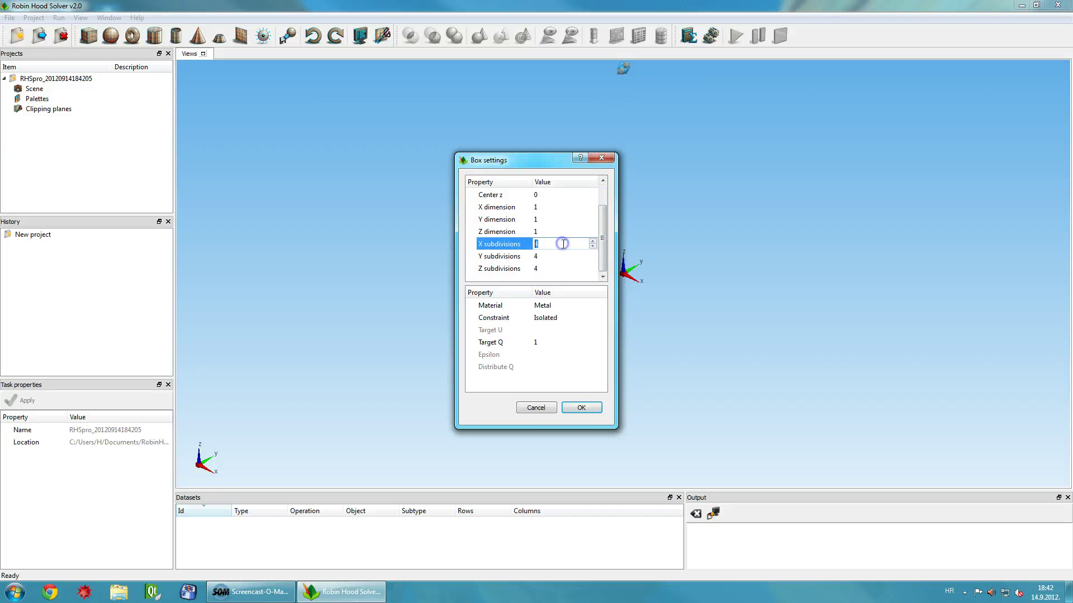
pyautogui.press('Down')
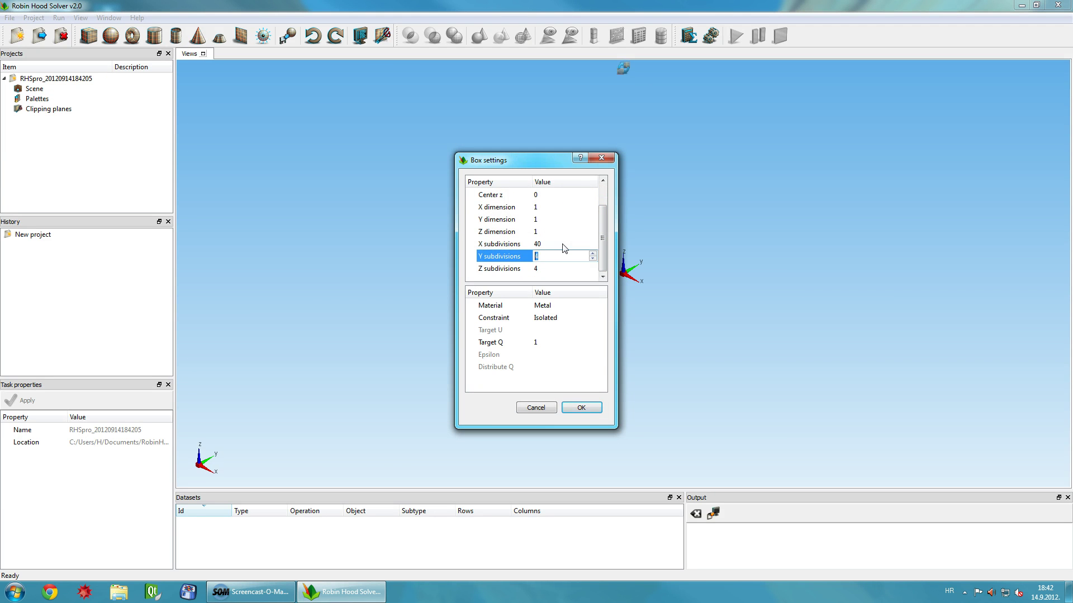
pyautogui.press('Down')
pyautogui.write('40')
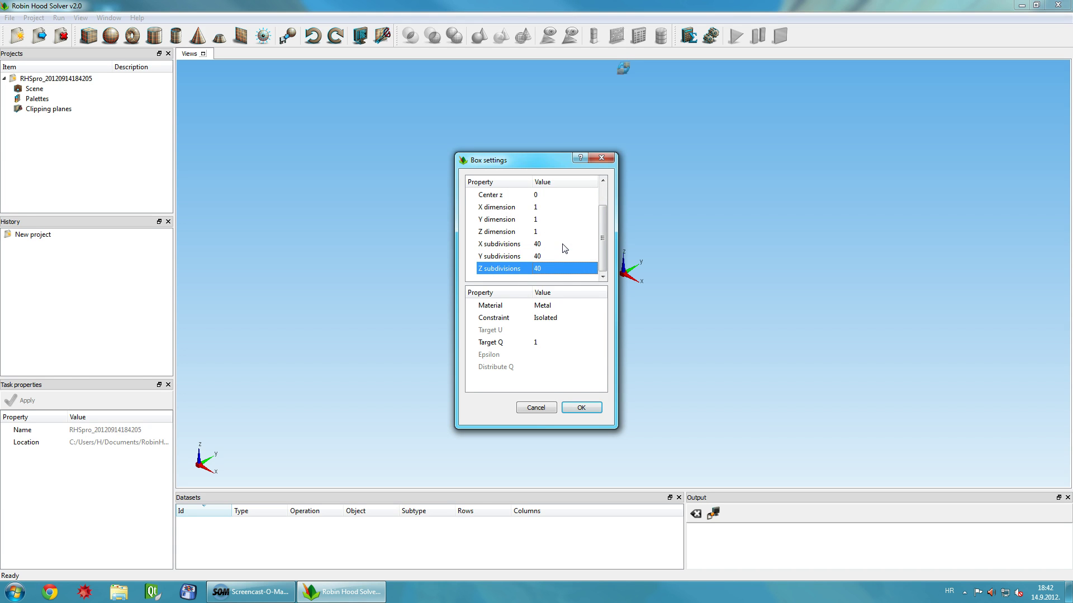
pyautogui.click(580, 408)
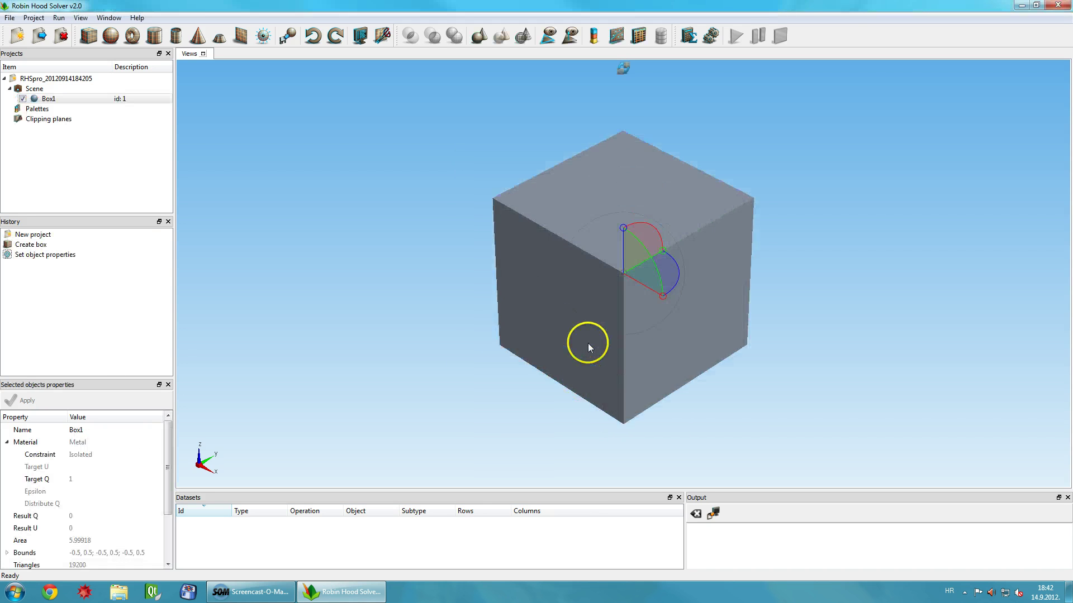
# Step: Turn on edge visibility for the box and examine its surface mesh up close
pyautogui.moveTo(588, 348); pyautogui.dragTo(707, 325)
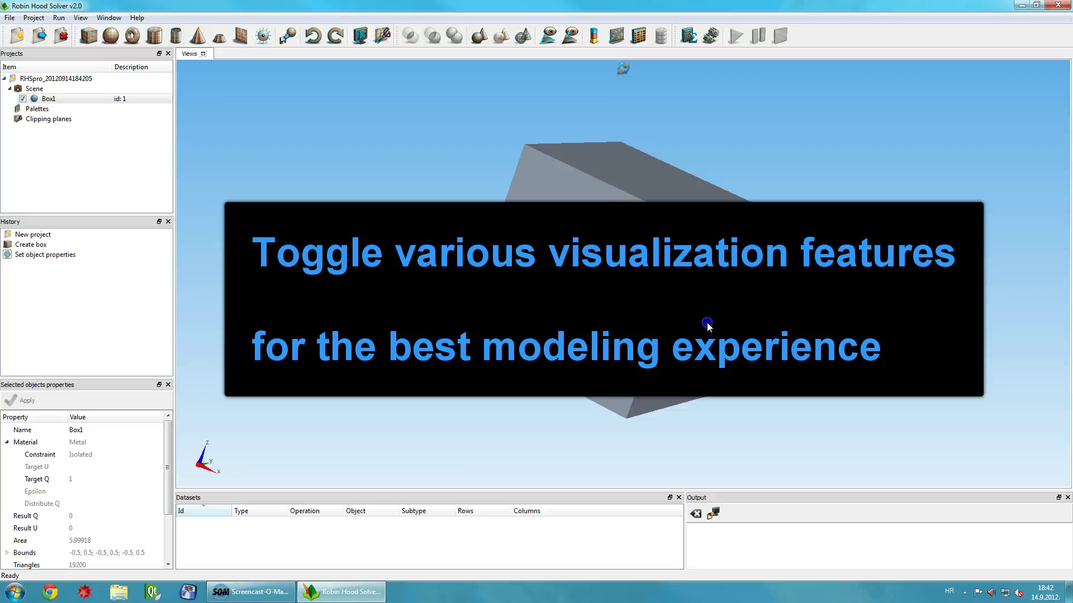
pyautogui.moveTo(771, 306); pyautogui.dragTo(513, 419)
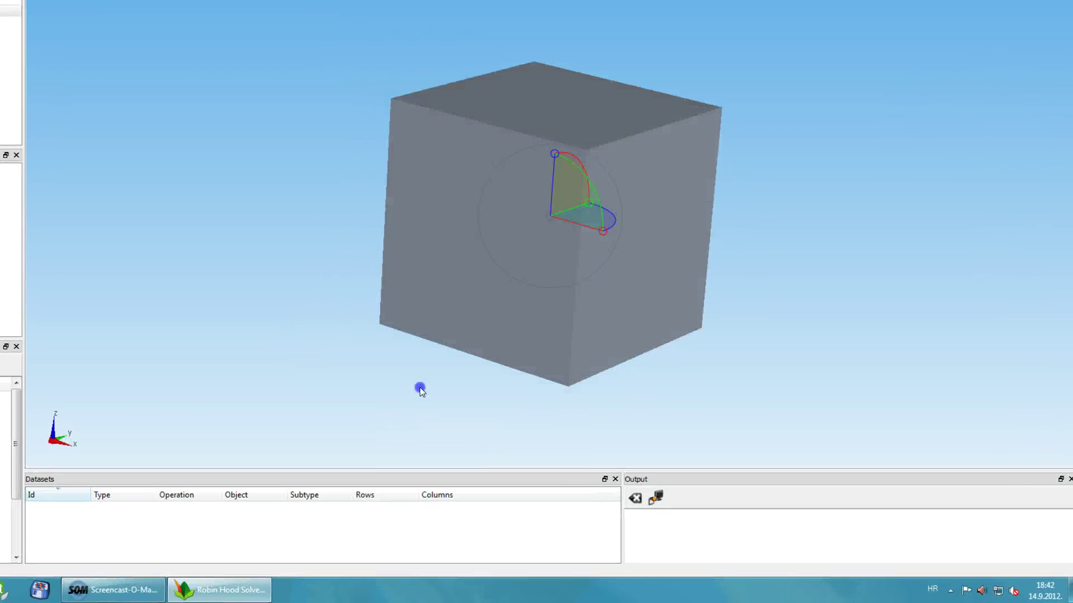
pyautogui.rightClick(635, 271)
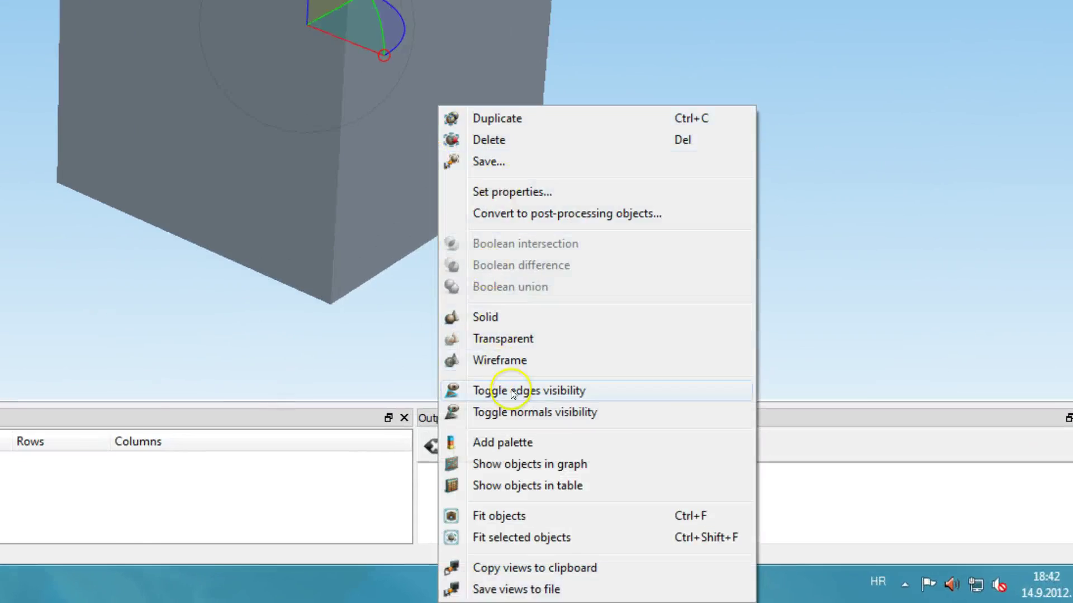
pyautogui.click(687, 460)
pyautogui.scroll(6, 711, 373)
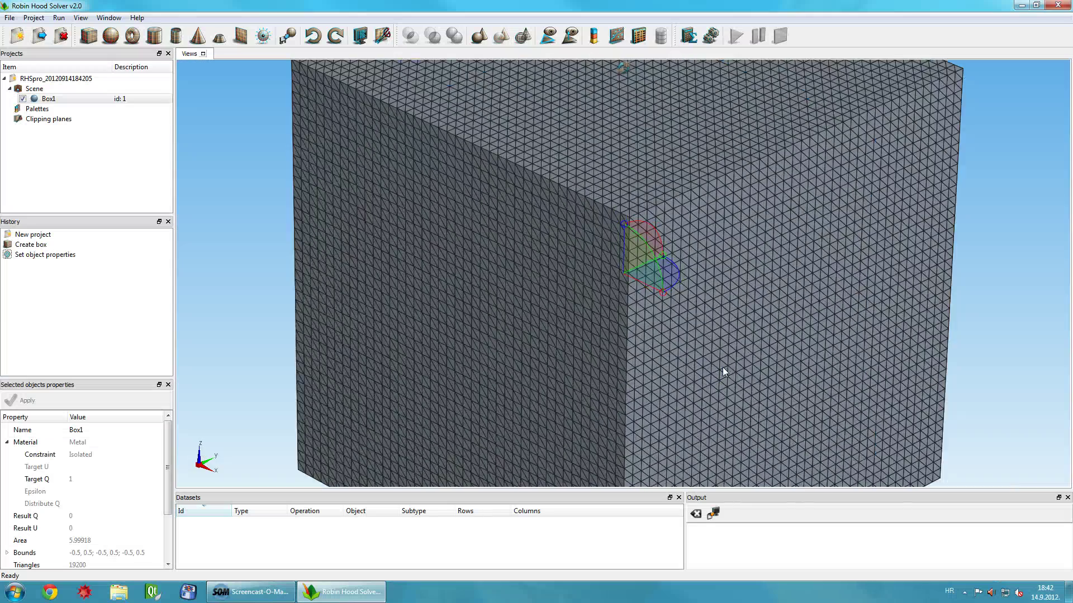
pyautogui.scroll(-6, 723, 367)
# Step: Display the box as a wireframe and view it from another angle
pyautogui.rightClick(701, 337)
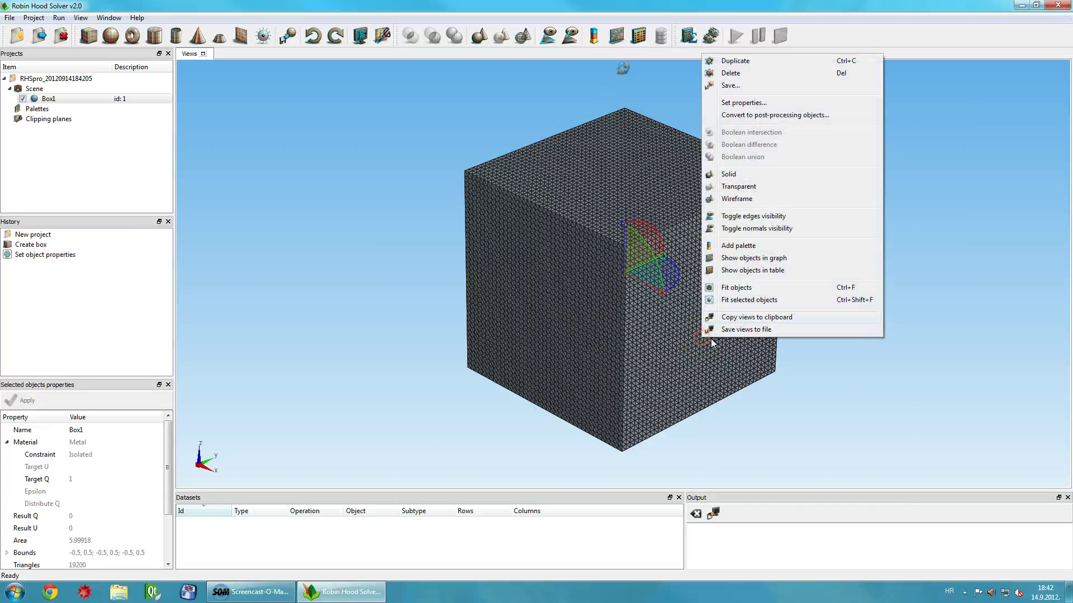
pyautogui.click(739, 193)
pyautogui.click(757, 340)
pyautogui.moveTo(757, 340); pyautogui.dragTo(671, 318)
# Step: Switch the box to transparent display and look through its faces
pyautogui.rightClick(671, 319)
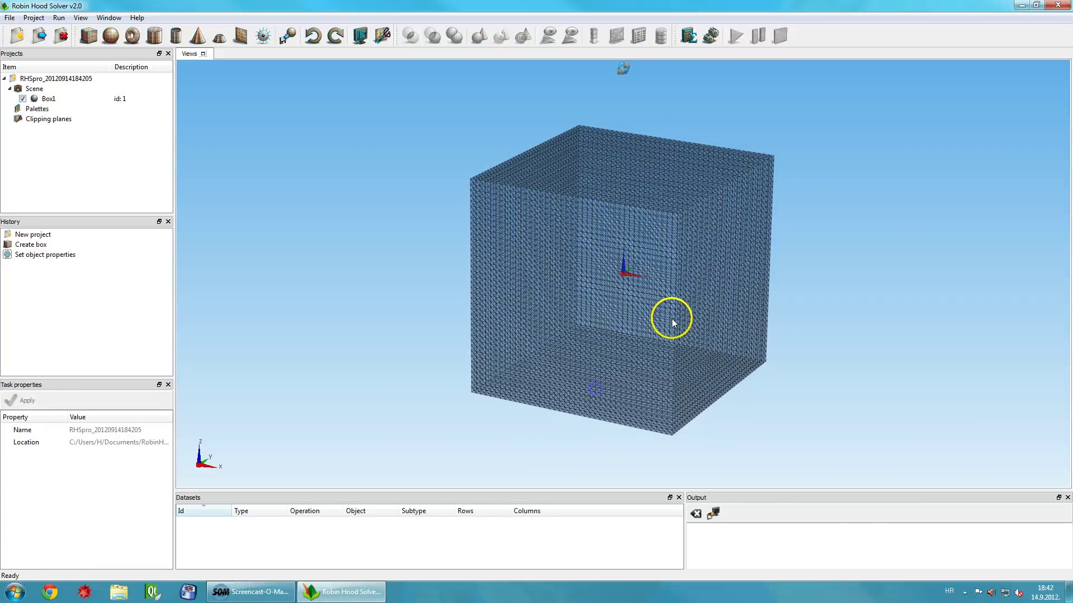
pyautogui.click(683, 282)
pyautogui.rightClick(684, 281)
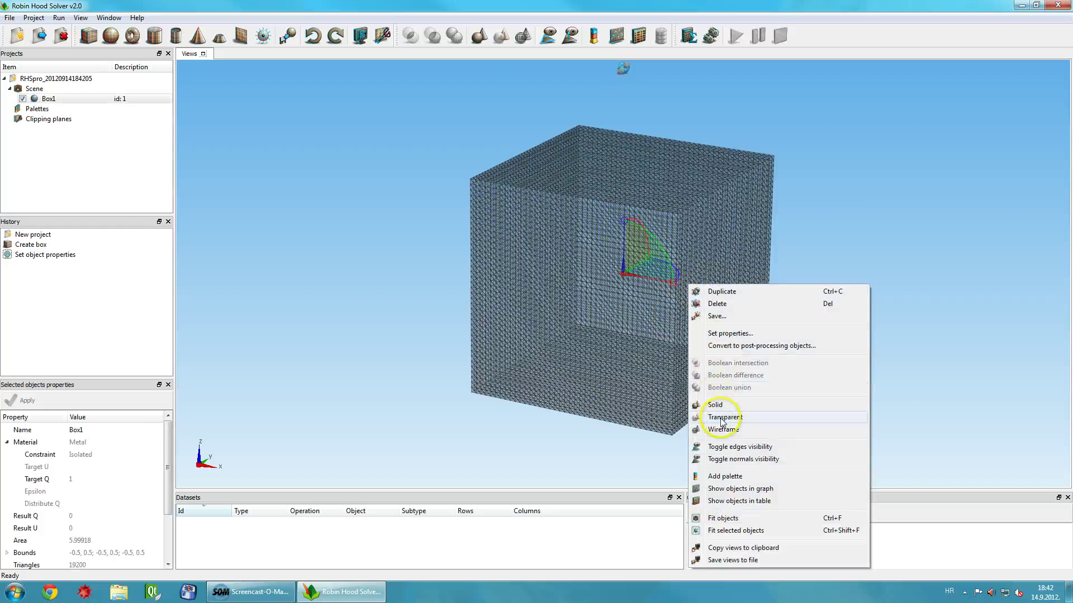
pyautogui.click(755, 413)
pyautogui.click(726, 343)
pyautogui.moveTo(725, 343); pyautogui.dragTo(693, 334)
# Step: Set the box's display style back to solid
pyautogui.click(679, 311)
pyautogui.rightClick(678, 309)
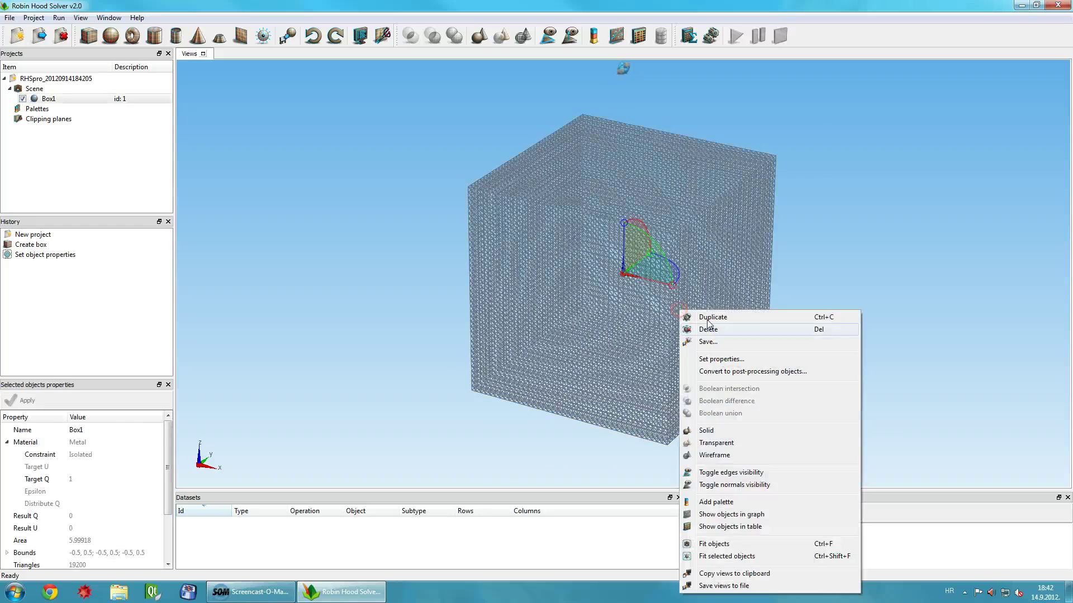
pyautogui.click(715, 431)
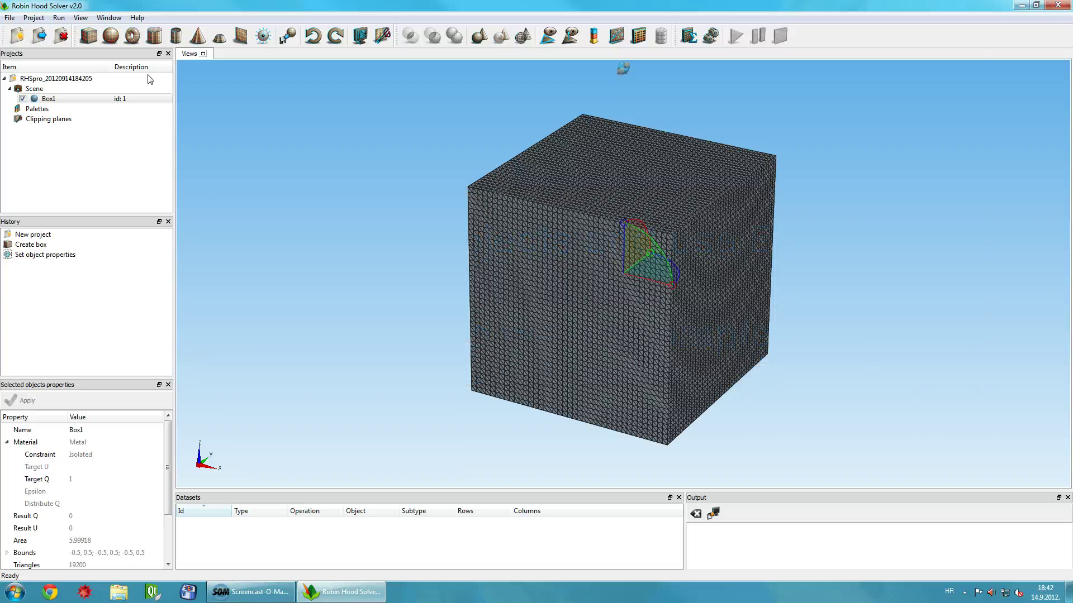
# Step: Create a metal sphere centred at the origin with radius 0.5 and 12 subdivisions
pyautogui.click(110, 36)
pyautogui.doubleClick(562, 243)
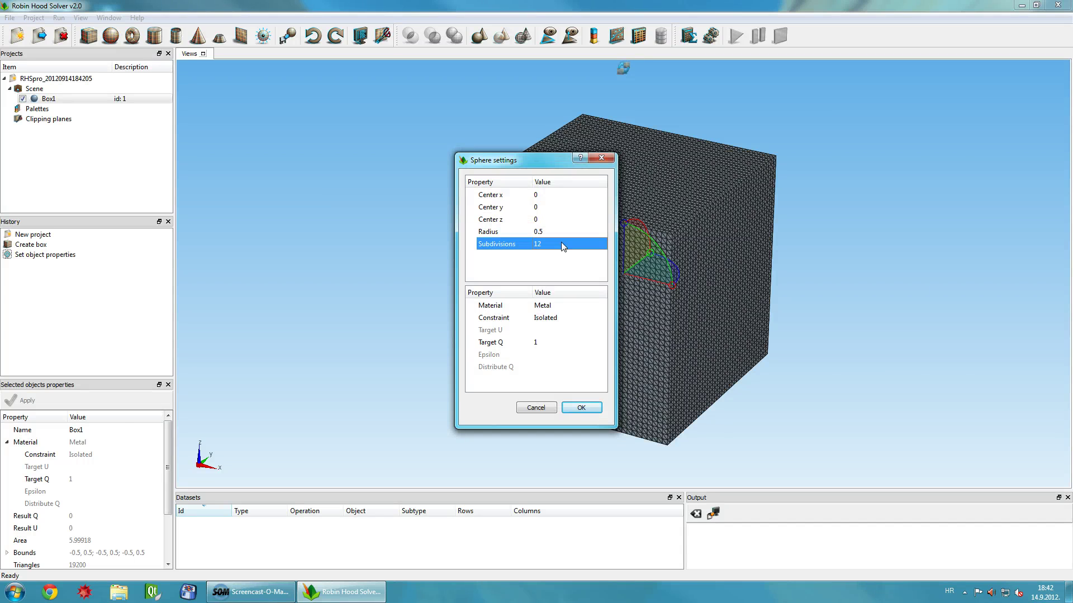
pyautogui.click(579, 407)
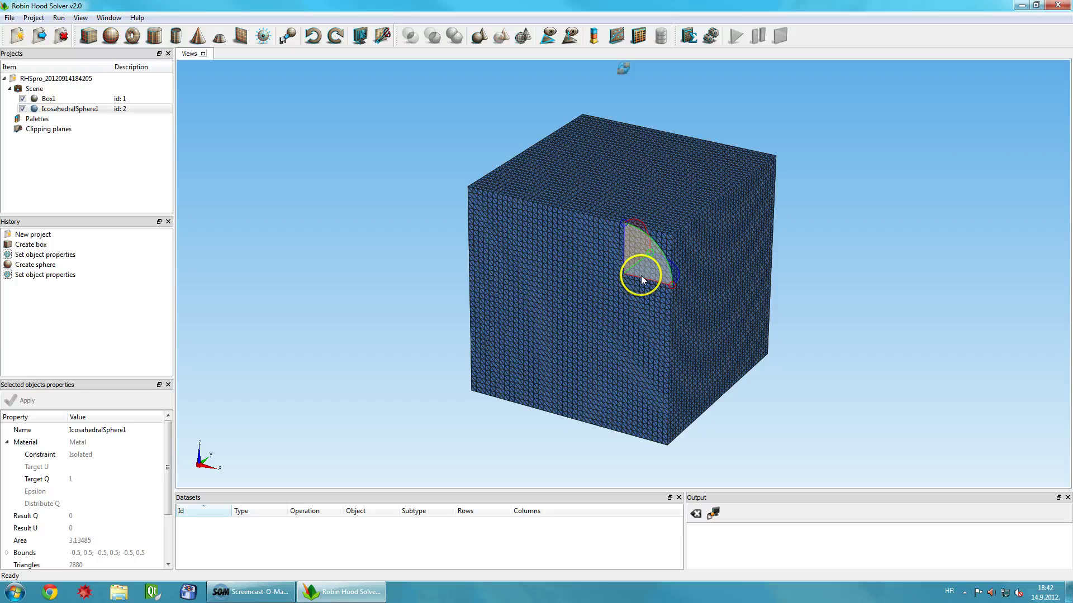
# Step: Move the sphere along X, Y and Z onto the box's upper corner, centred at about 0.5, 0.5, 0.45
pyautogui.moveTo(643, 281); pyautogui.dragTo(754, 299)
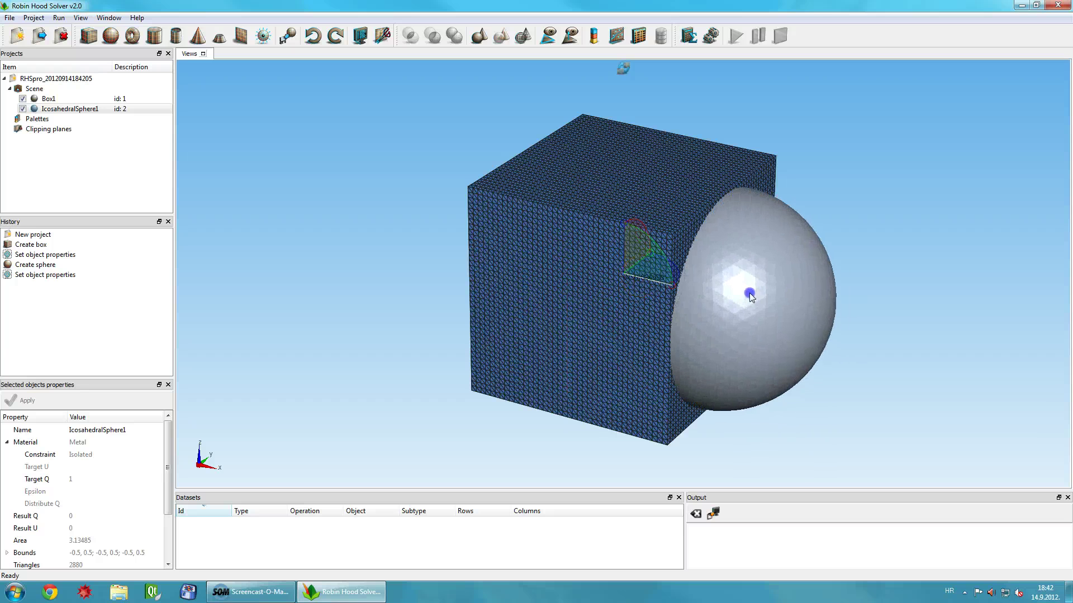
pyautogui.click(735, 290)
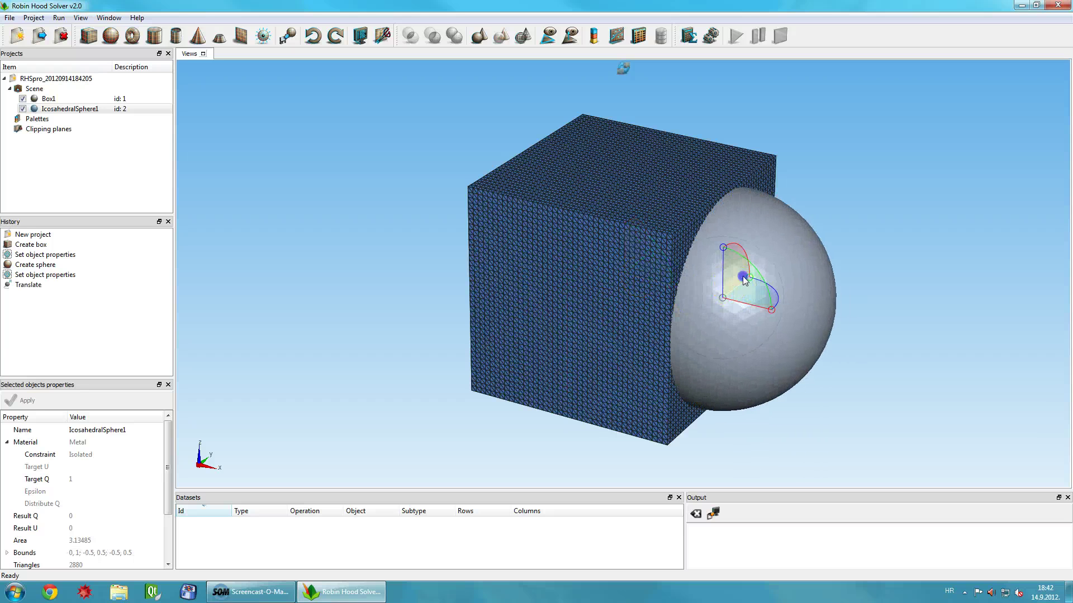
pyautogui.moveTo(744, 281); pyautogui.dragTo(751, 144)
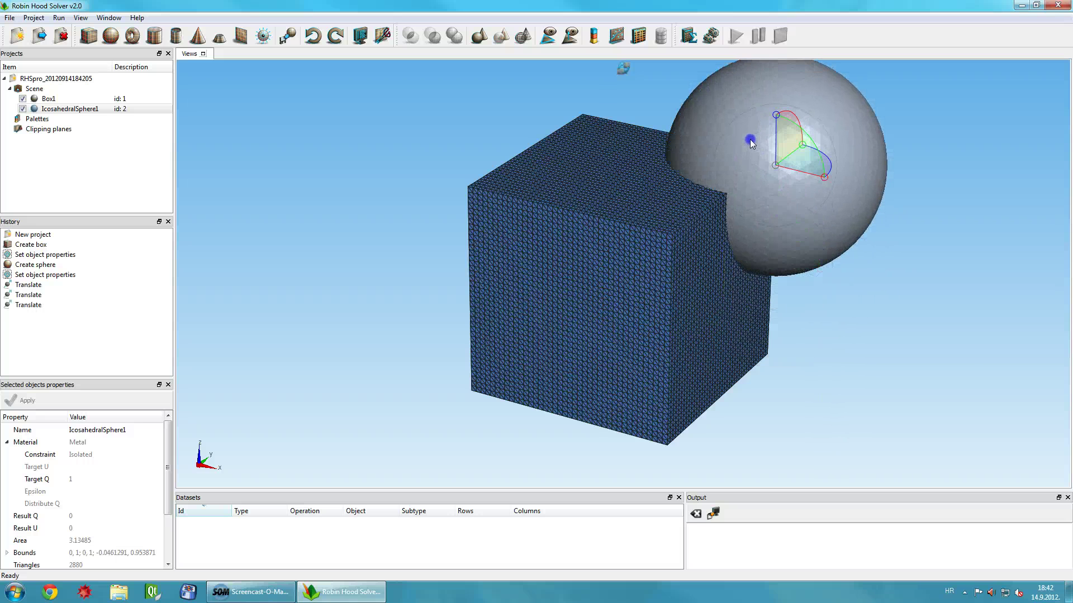
# Step: Select the box and the sphere together and subtract the sphere from the box with a Boolean difference
pyautogui.moveTo(706, 310); pyautogui.dragTo(534, 316)
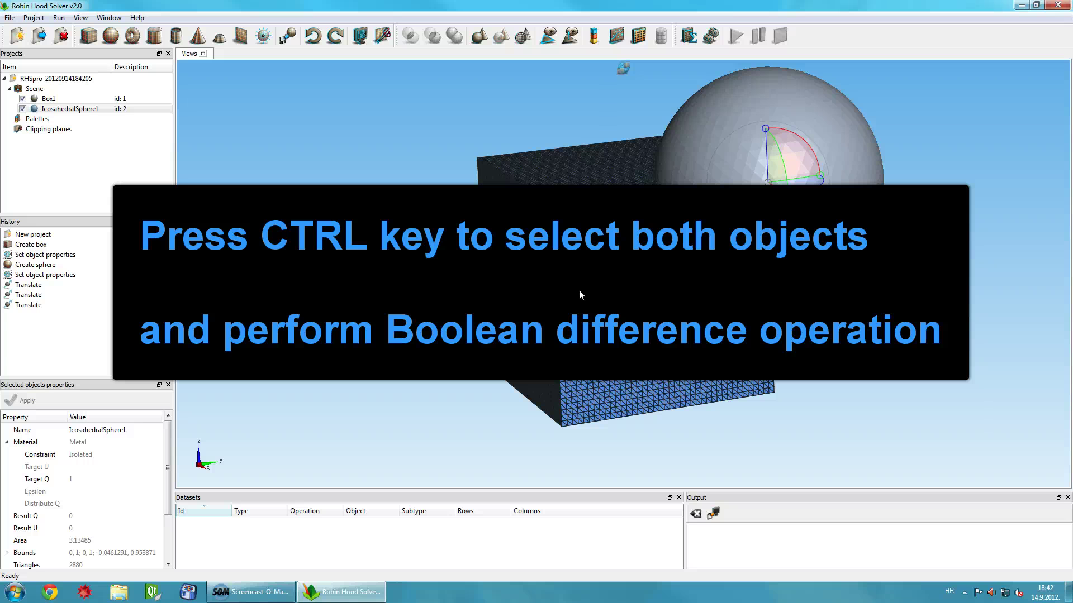
pyautogui.click(622, 246)
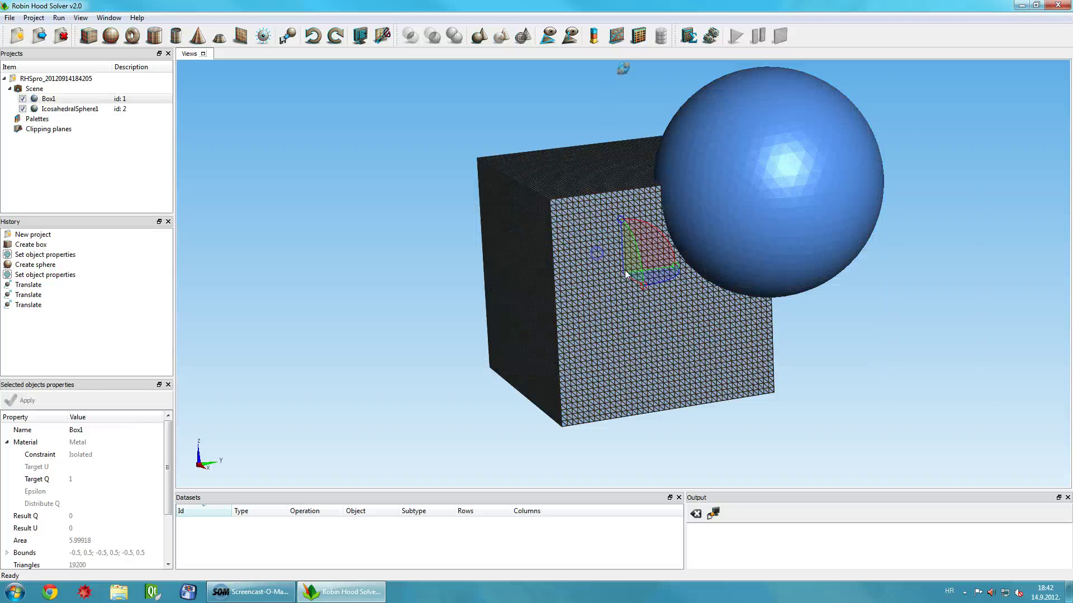
pyautogui.keyDown('ctrl'); pyautogui.click(824, 196); pyautogui.keyUp('ctrl')
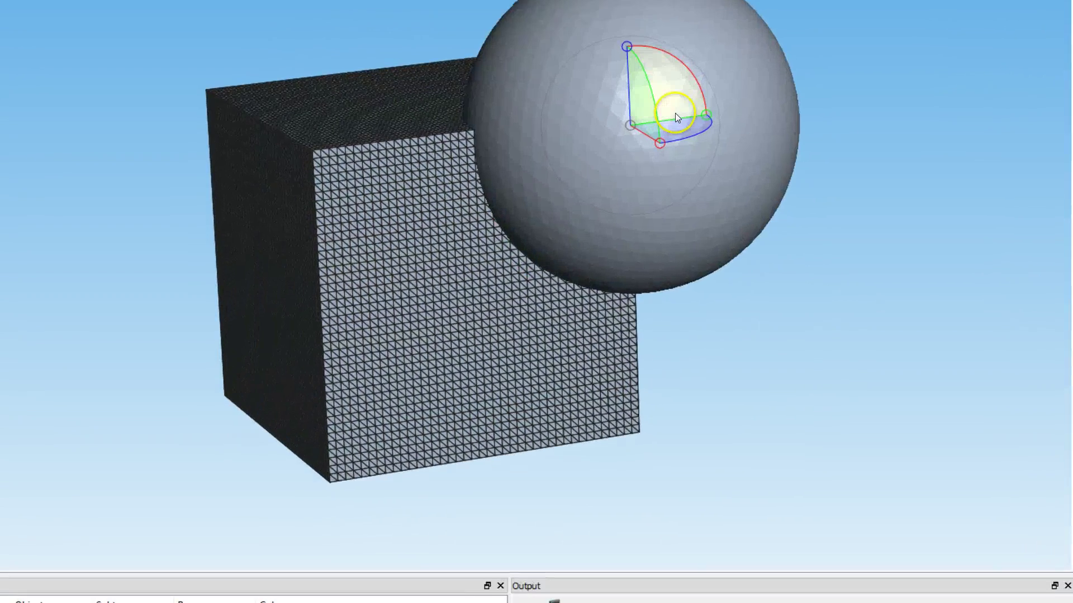
pyautogui.rightClick(795, 170)
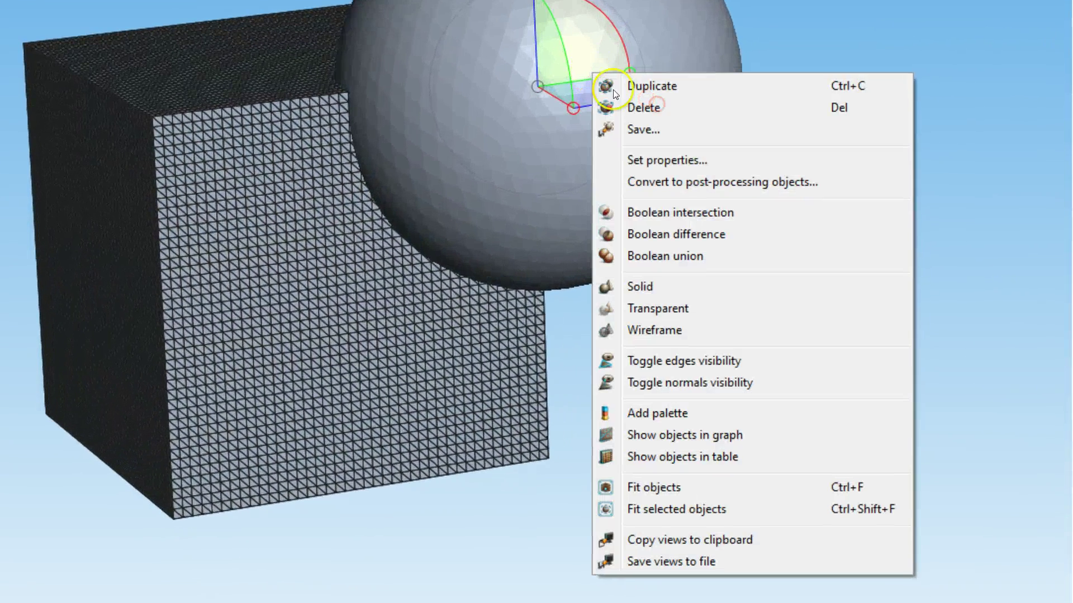
pyautogui.click(675, 234)
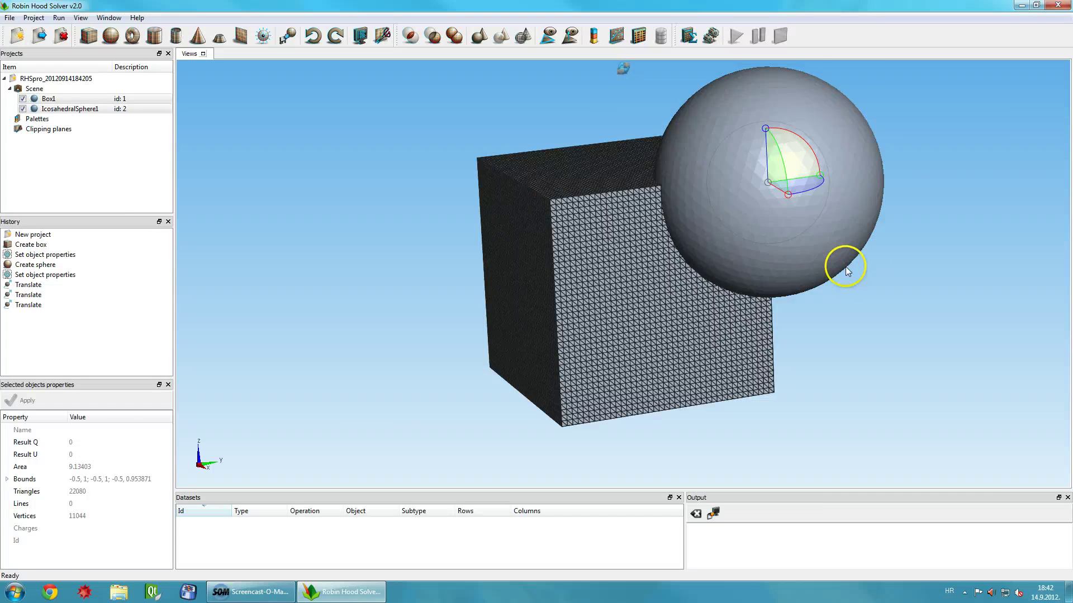
pyautogui.rightClick(816, 244)
pyautogui.click(769, 198)
# Step: Turn on edge visibility for the cut box and examine the mesh around the spherical cutout
pyautogui.moveTo(769, 198); pyautogui.dragTo(604, 277)
pyautogui.click(603, 278)
pyautogui.rightClick(604, 278)
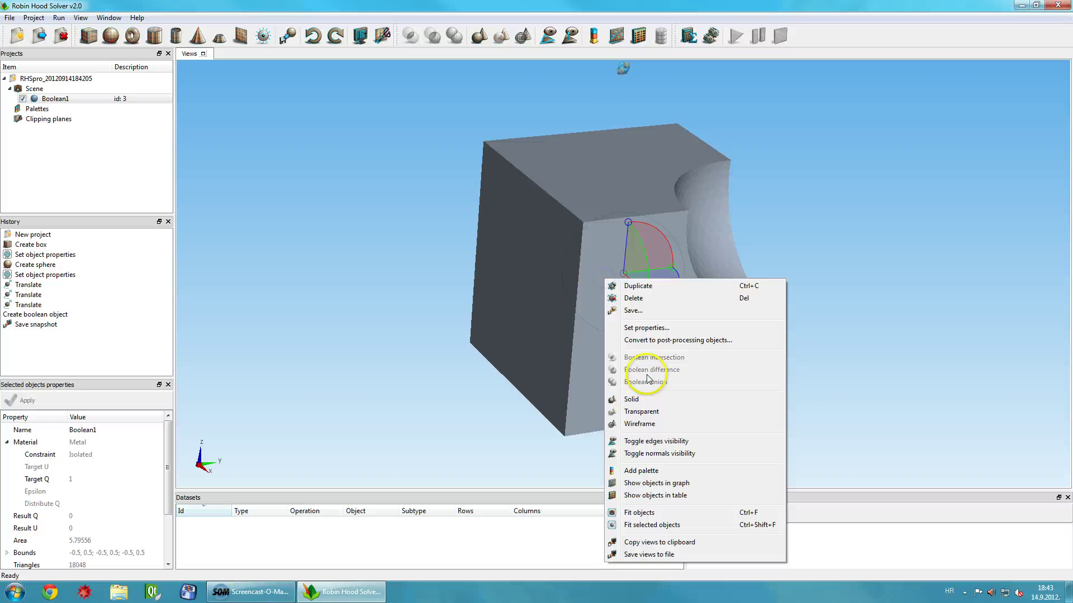
pyautogui.click(665, 441)
pyautogui.moveTo(828, 311); pyautogui.dragTo(670, 286)
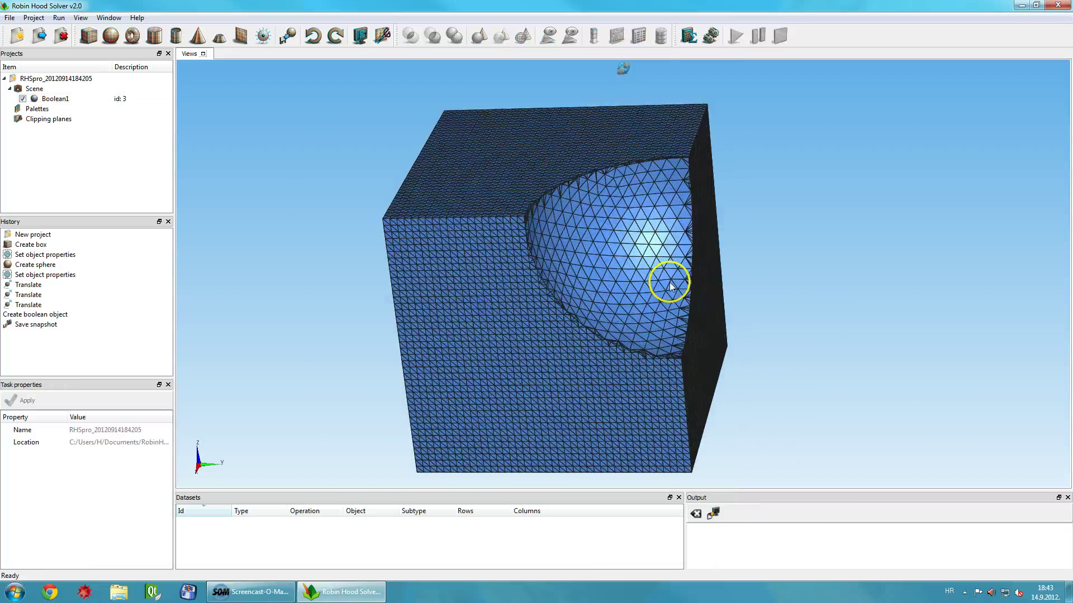
pyautogui.scroll(6, 669, 285)
pyautogui.scroll(-5, 680, 282)
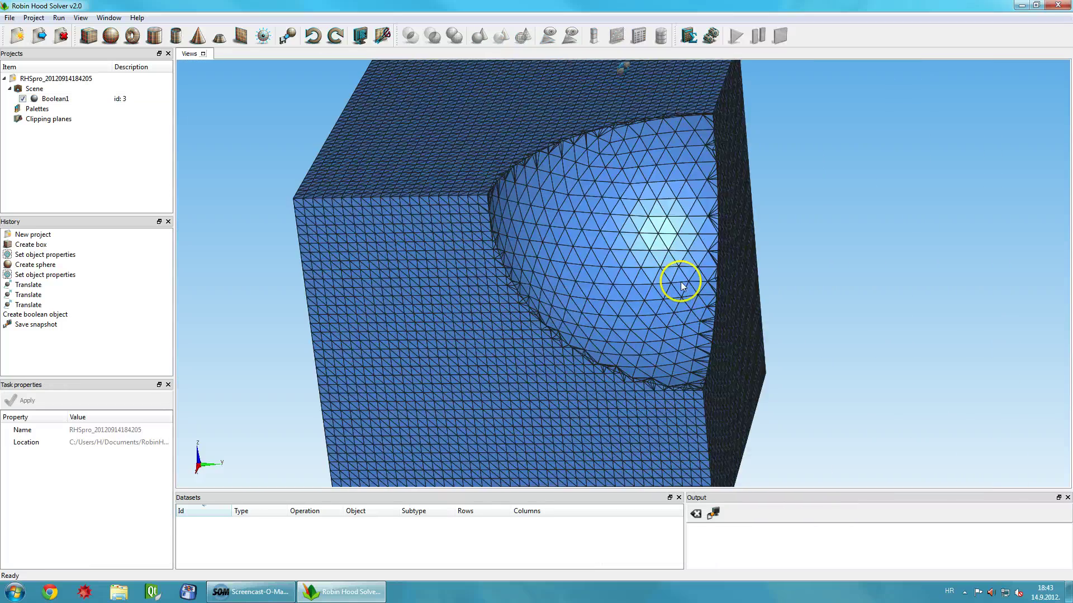
# Step: Display the cut box as a wireframe and inspect its interior from several angles
pyautogui.moveTo(552, 289); pyautogui.dragTo(631, 283)
pyautogui.click(631, 284)
pyautogui.rightClick(622, 260)
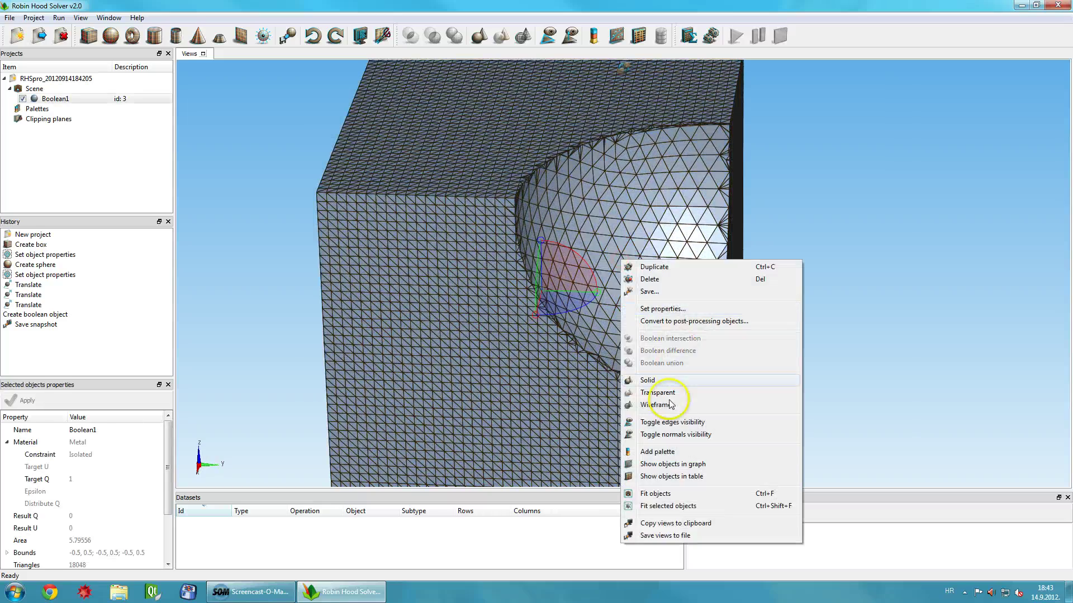
pyautogui.click(657, 405)
pyautogui.click(658, 367)
pyautogui.moveTo(658, 366); pyautogui.dragTo(491, 299)
pyautogui.moveTo(672, 258); pyautogui.dragTo(642, 332, button='right')
pyautogui.moveTo(644, 333); pyautogui.dragTo(673, 325)
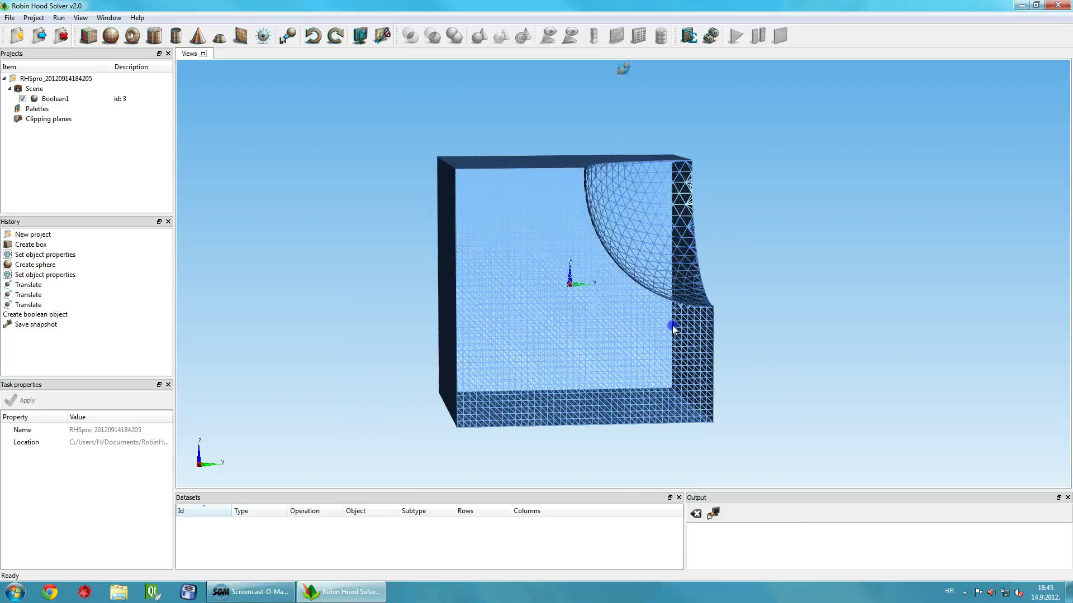
# Step: Return the cut box to solid display and deselect it
pyautogui.rightClick(621, 269)
pyautogui.click(675, 378)
pyautogui.click(585, 306)
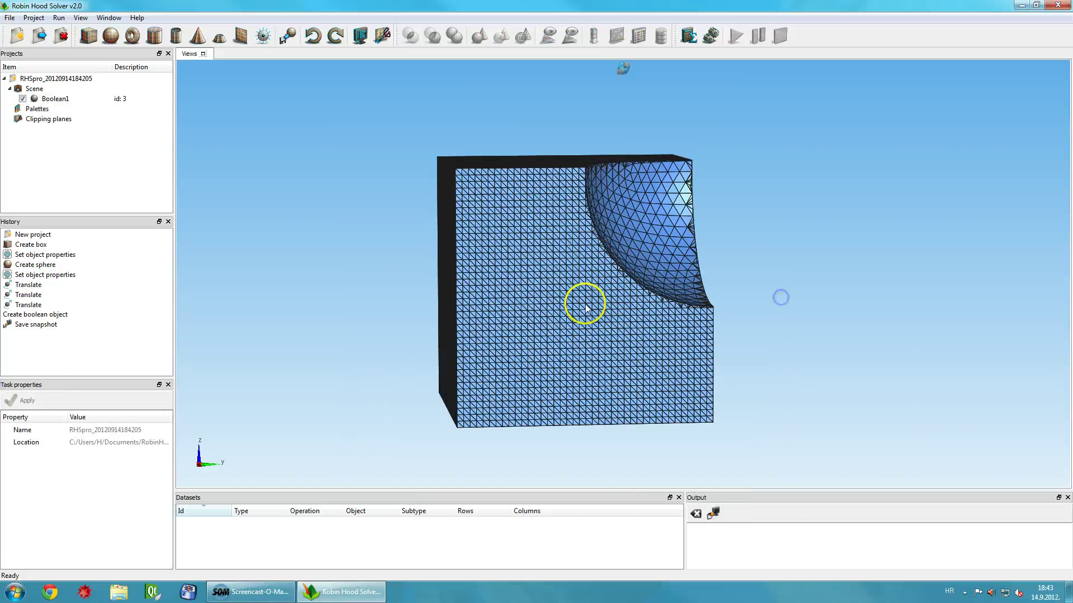
# Step: Apply material settings to the cut box: Metal, with an Isolated constraint and a target Q of 1
pyautogui.moveTo(585, 307); pyautogui.dragTo(571, 327)
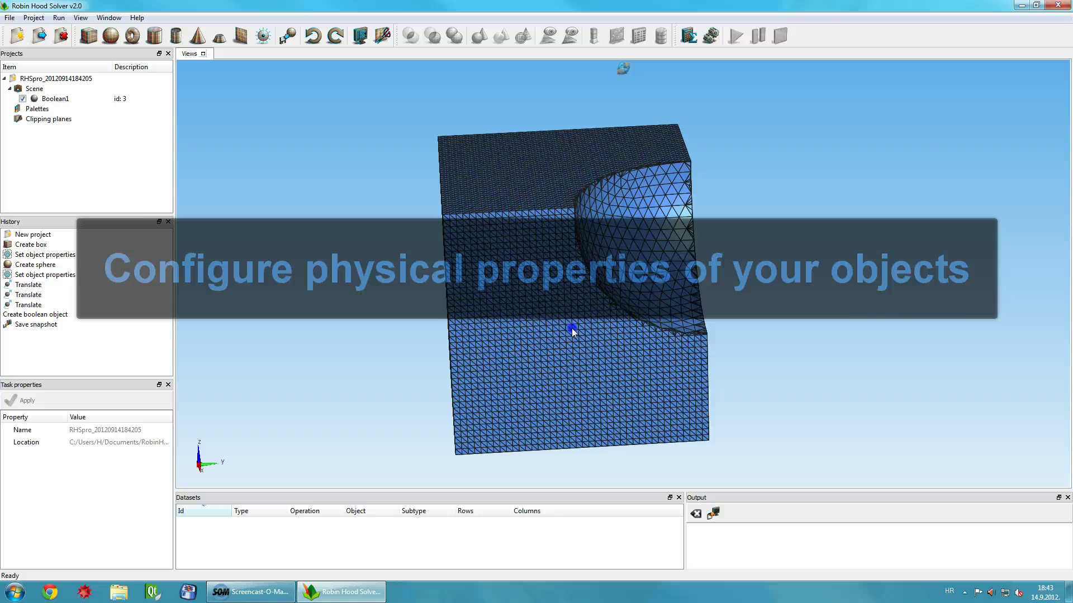
pyautogui.rightClick(565, 305)
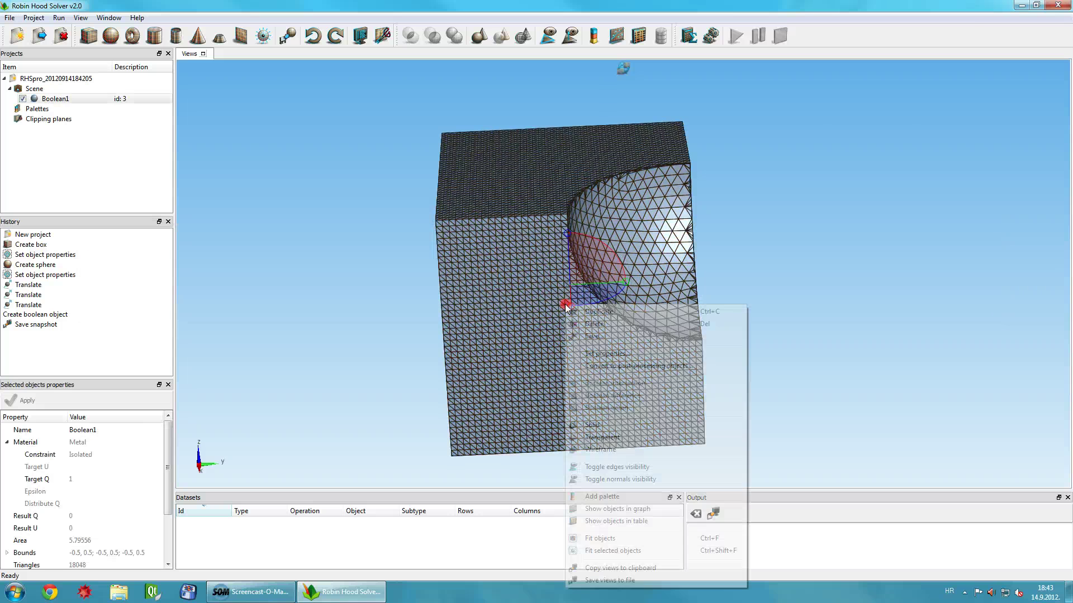
pyautogui.click(592, 355)
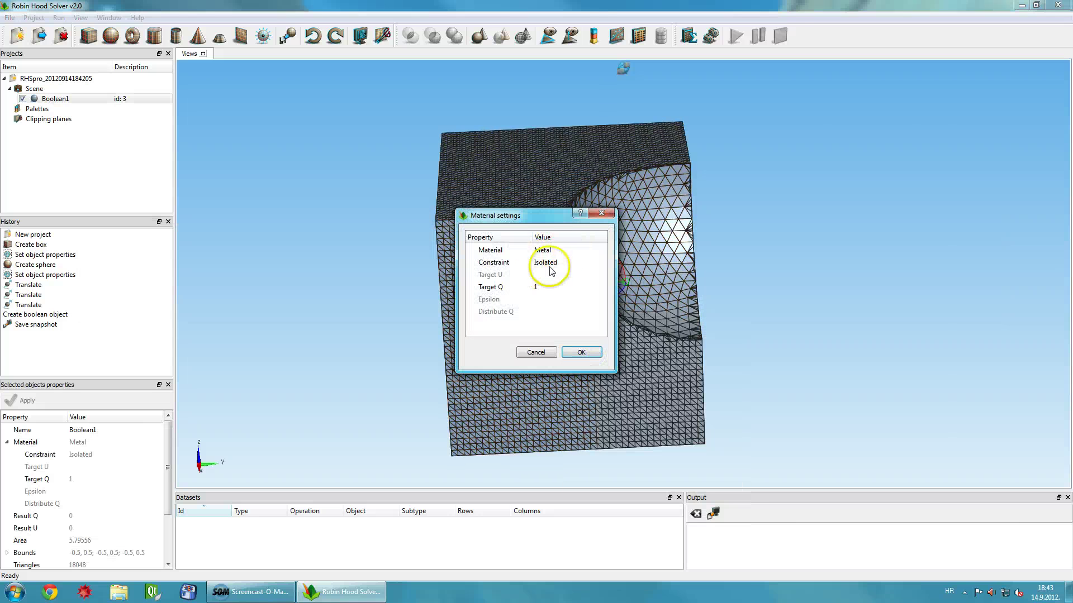
pyautogui.click(579, 353)
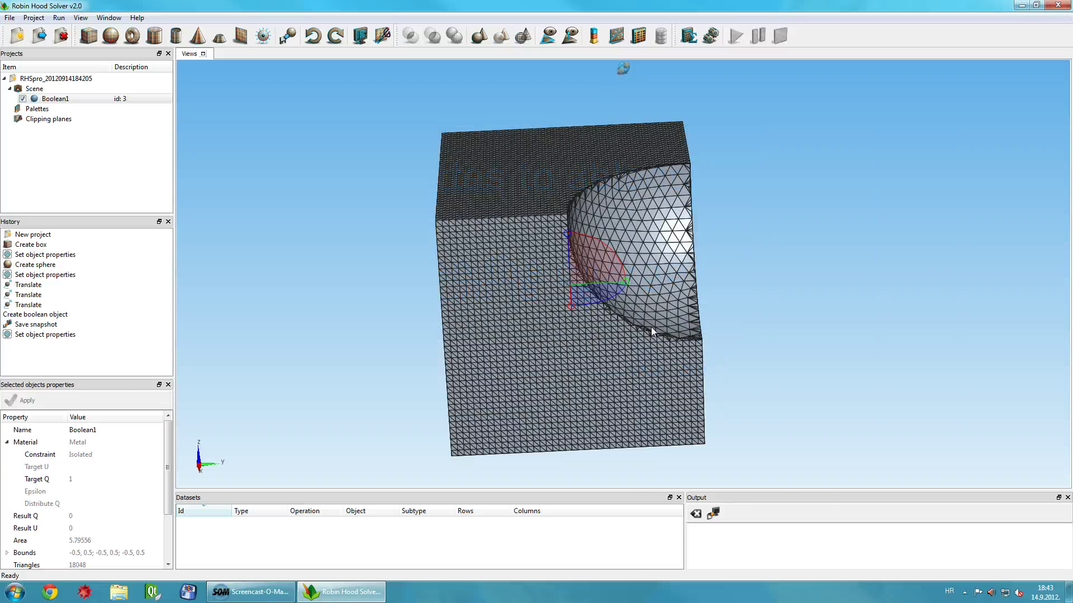
# Step: Add a Sigma palette for the cut box and deselect the box
pyautogui.rightClick(642, 308)
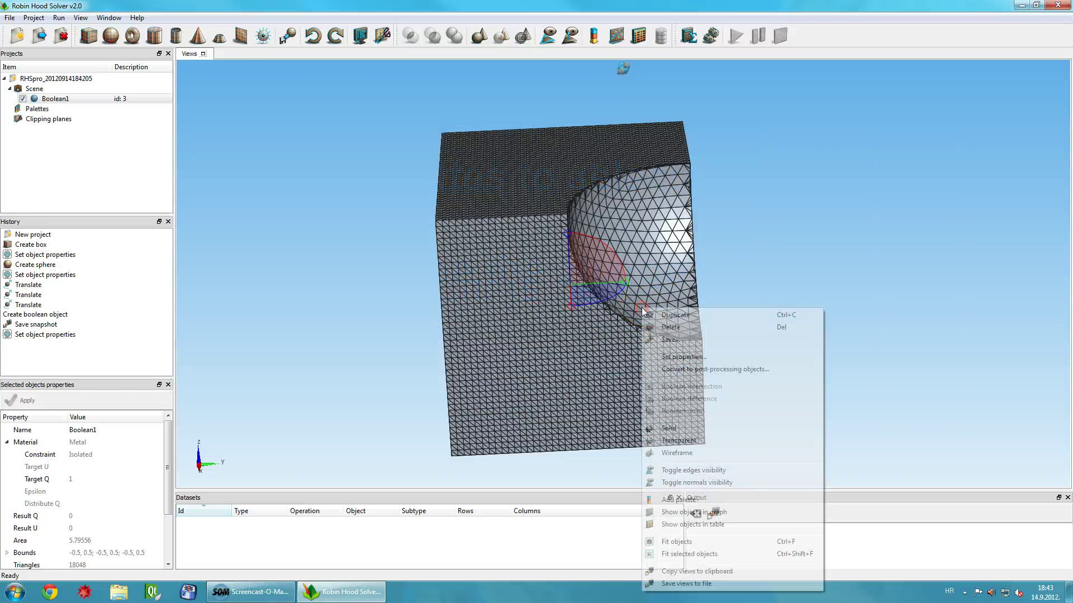
pyautogui.click(670, 500)
pyautogui.click(740, 265)
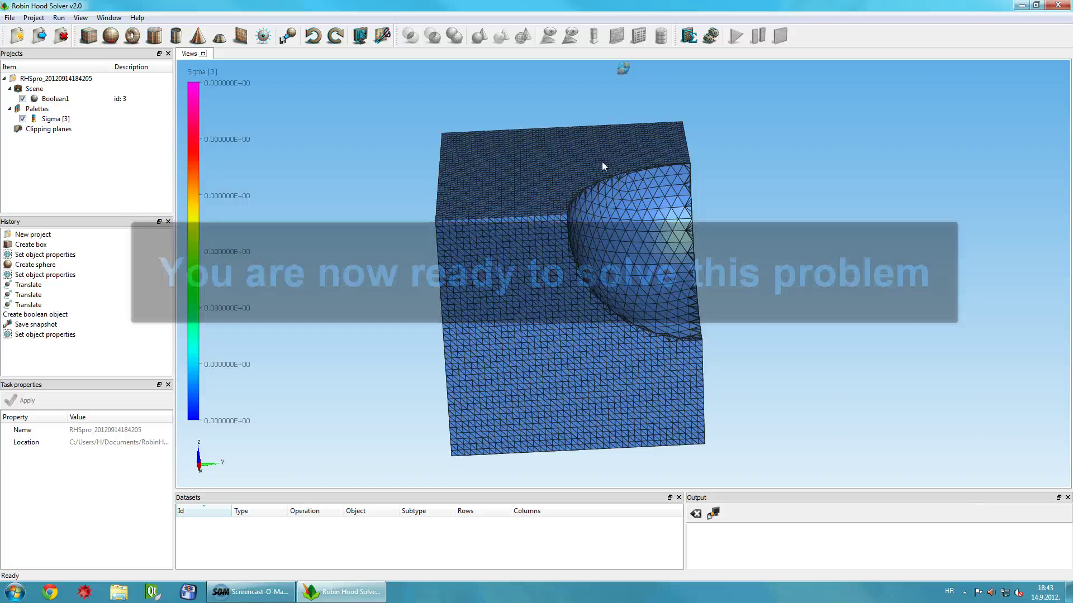
# Step: Solve the problem with the Hybrid method, tolerance 0.0001 and hybrid factor 2, and watch the charge density develop on the box
pyautogui.click(690, 37)
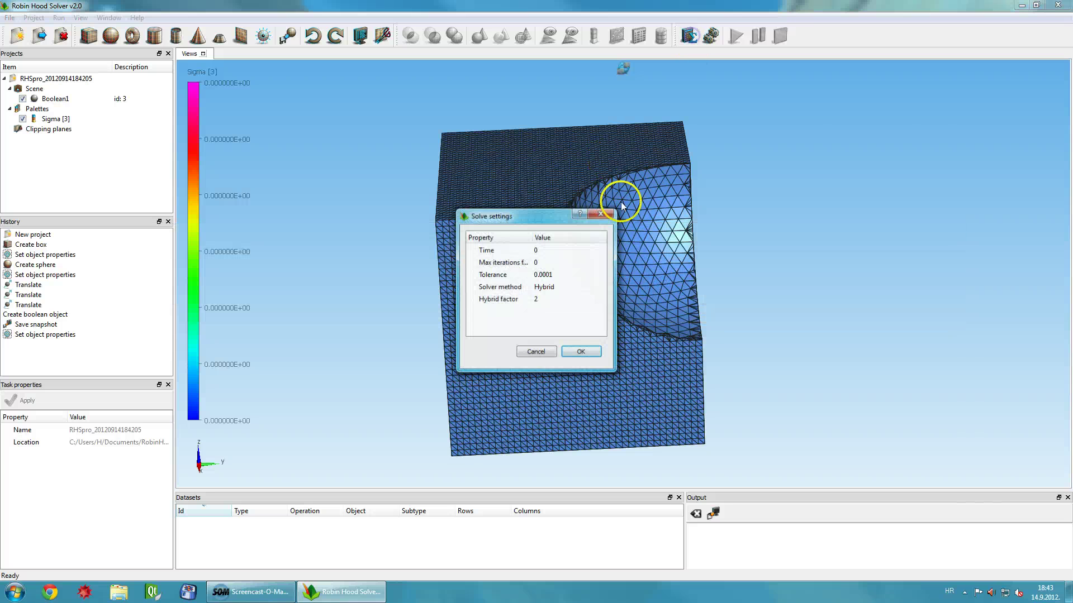
pyautogui.click(578, 362)
pyautogui.scroll(5, 399, 318)
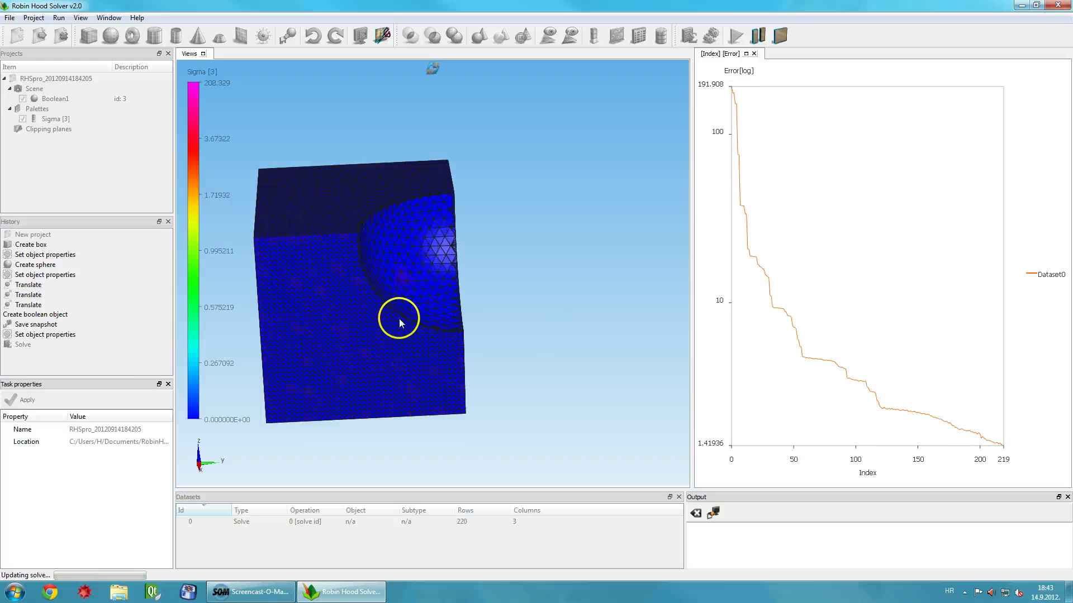
pyautogui.moveTo(378, 315); pyautogui.dragTo(422, 315, button='middle')
pyautogui.moveTo(422, 317); pyautogui.dragTo(481, 298)
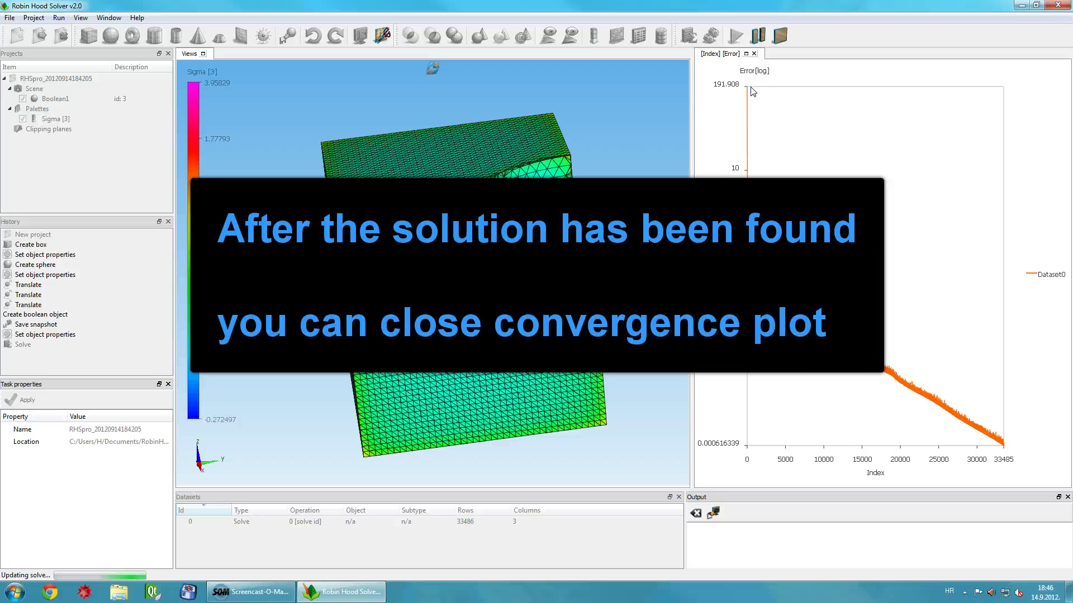
# Step: Stop the running solve, close the convergence plot and bring the whole coloured box into view
pyautogui.click(779, 36)
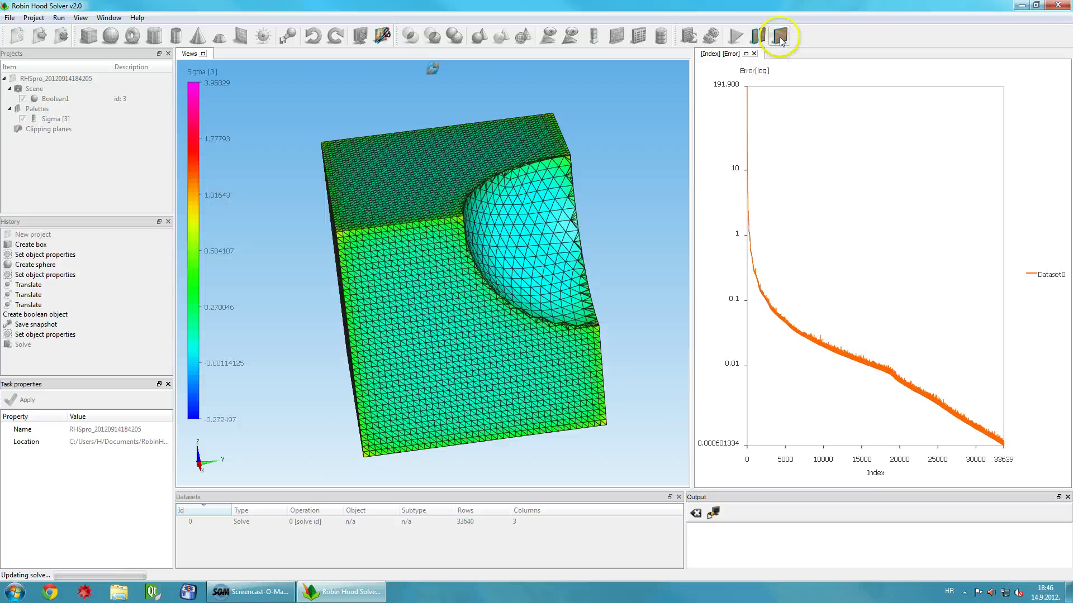
pyautogui.click(755, 53)
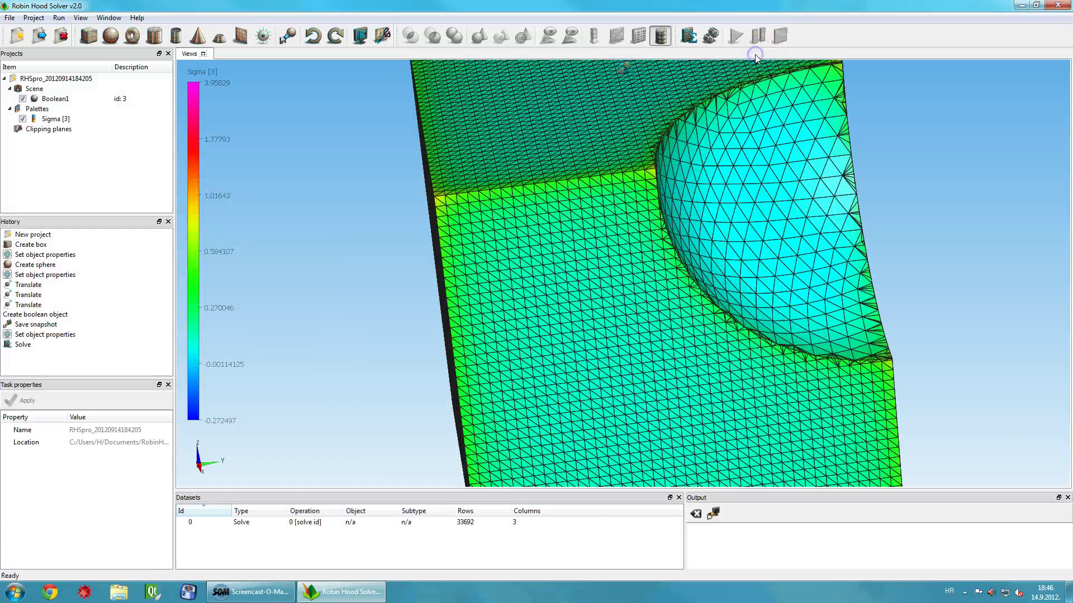
pyautogui.scroll(-4, 582, 243)
pyautogui.moveTo(582, 244); pyautogui.dragTo(506, 261, button='middle')
pyautogui.moveTo(507, 265); pyautogui.dragTo(537, 240)
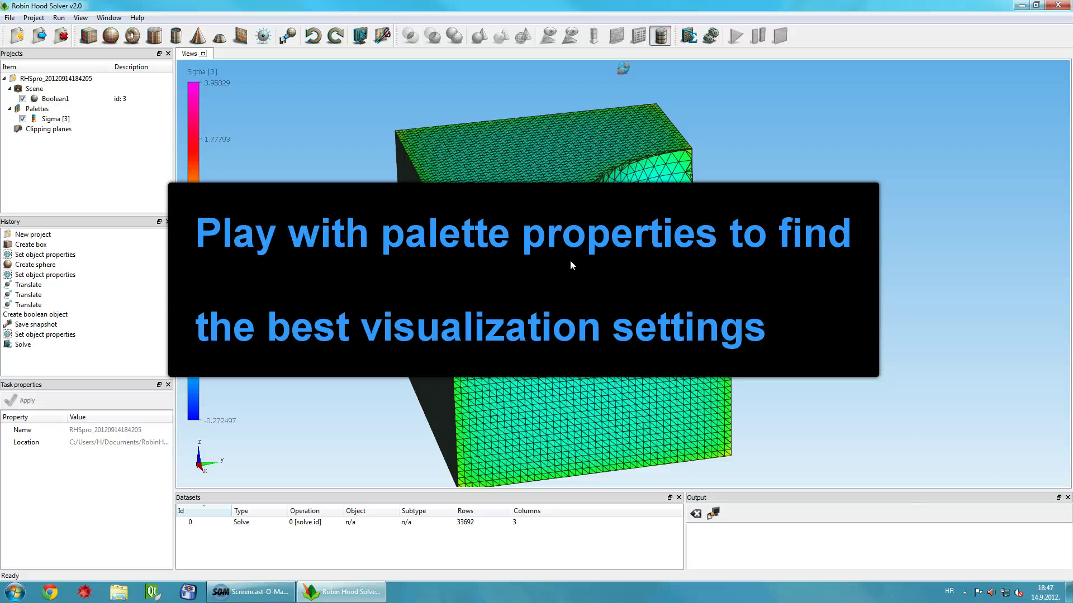
pyautogui.moveTo(581, 257); pyautogui.dragTo(584, 244, button='middle')
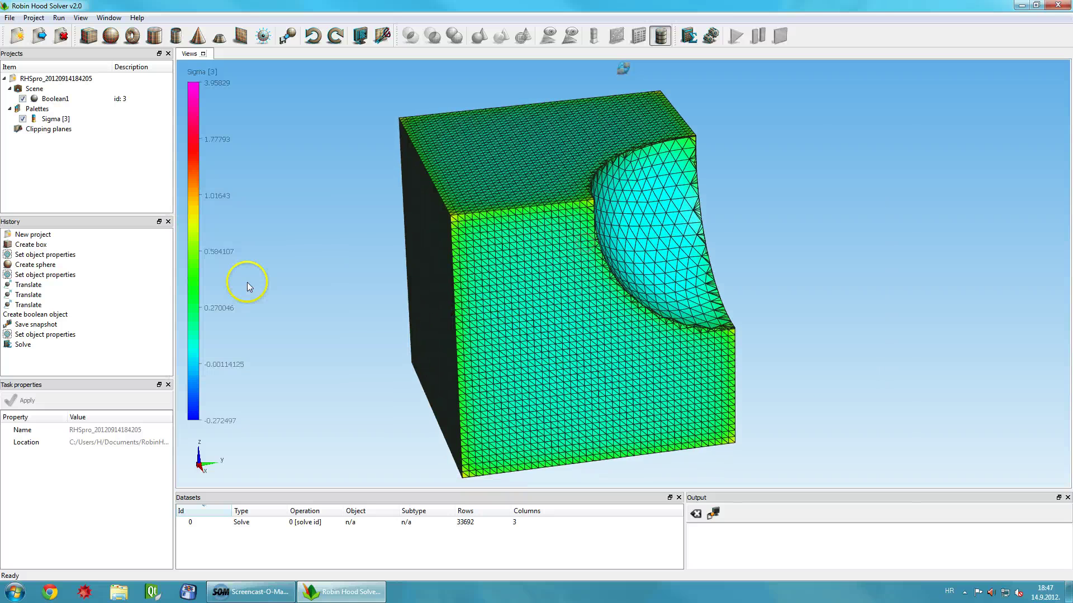
# Step: Adjust the Sigma palette's Major a, trying values between -0.5 and 1 and settling on a positive value below 1, and deselect the palette
pyautogui.click(195, 296)
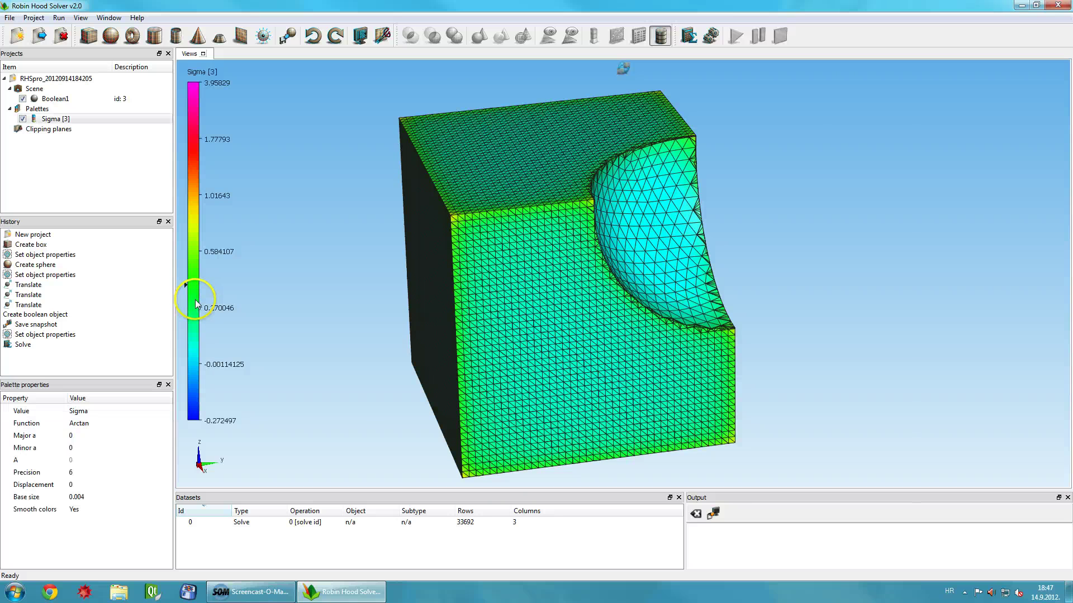
pyautogui.click(109, 445)
pyautogui.click(116, 438)
pyautogui.scroll(-20, 120, 437)
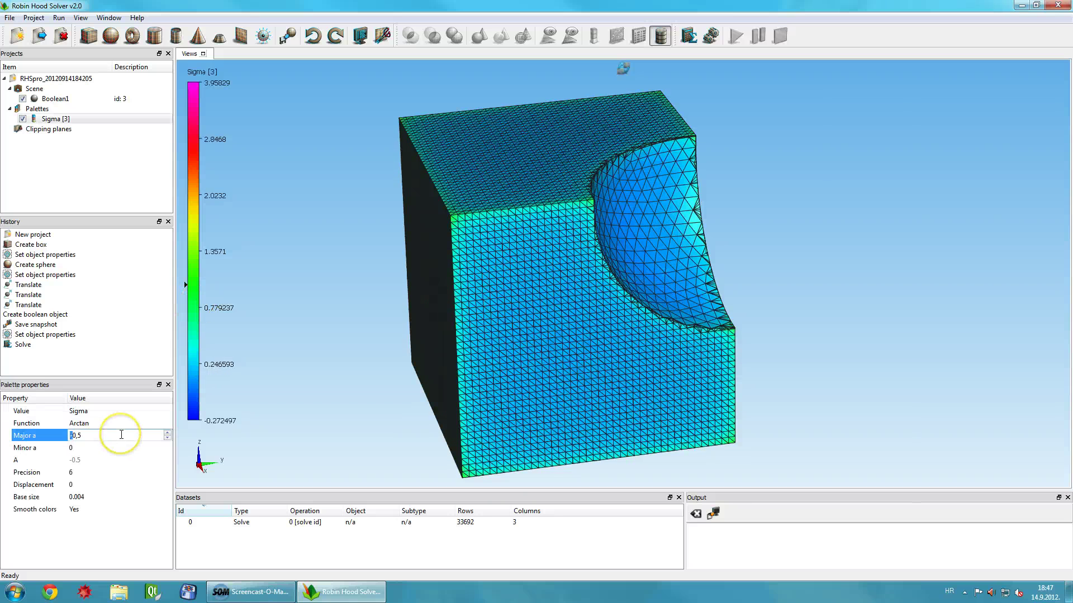
pyautogui.scroll(20, 121, 435)
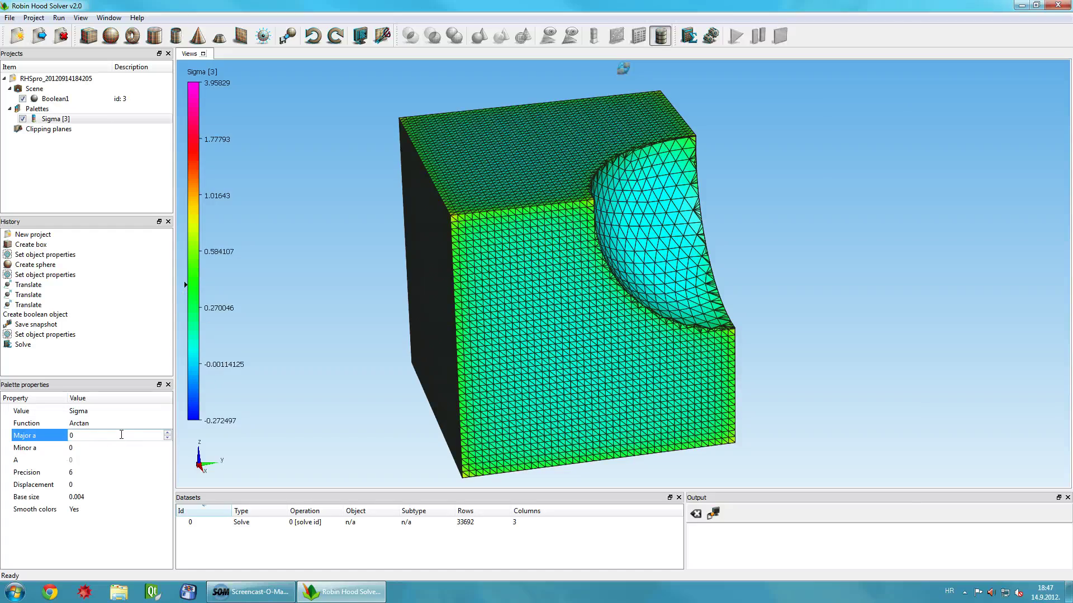
pyautogui.scroll(-18, 121, 434)
pyautogui.scroll(-2, 121, 435)
pyautogui.scroll(5, 122, 434)
pyautogui.scroll(-3, 121, 435)
pyautogui.scroll(13, 121, 435)
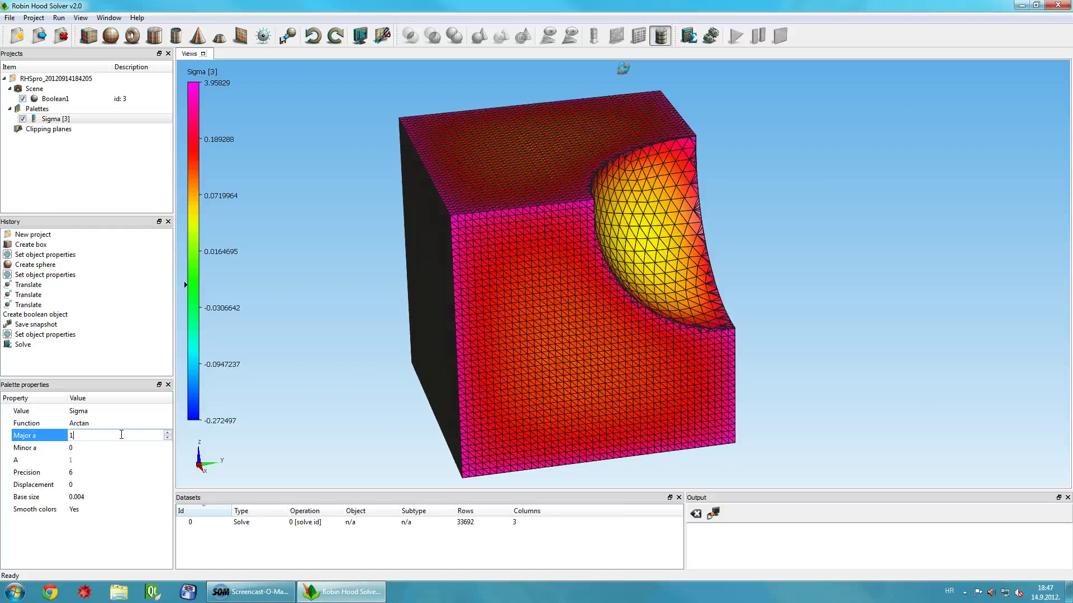
pyautogui.scroll(-8, 121, 434)
pyautogui.click(341, 365)
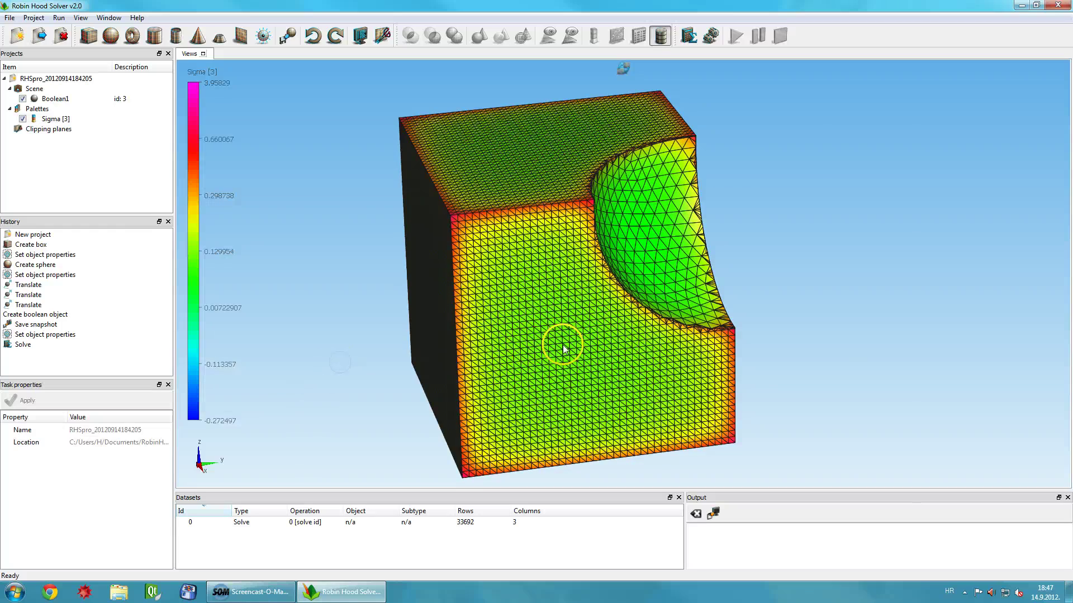
# Step: Show the solved box's results in a table and narrow the table to give the 3D view more room
pyautogui.moveTo(563, 349); pyautogui.dragTo(518, 213)
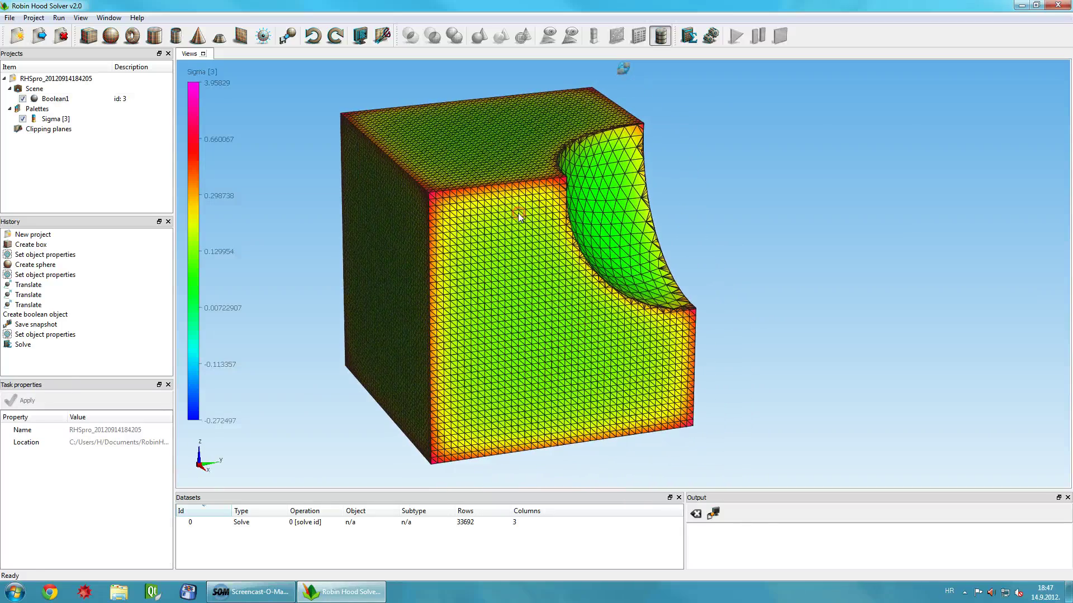
pyautogui.rightClick(517, 212)
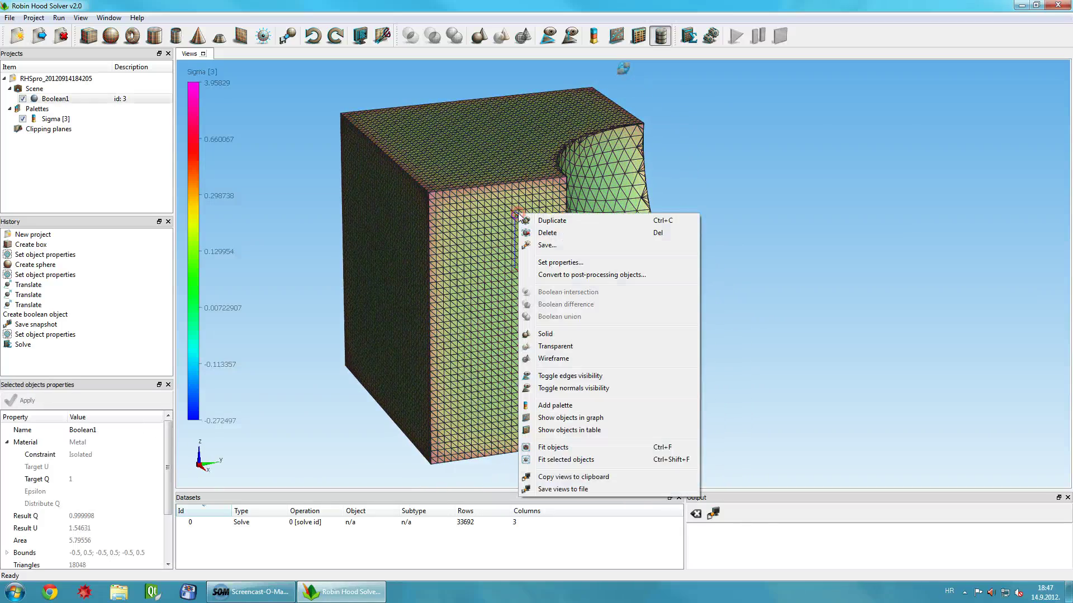
pyautogui.click(570, 430)
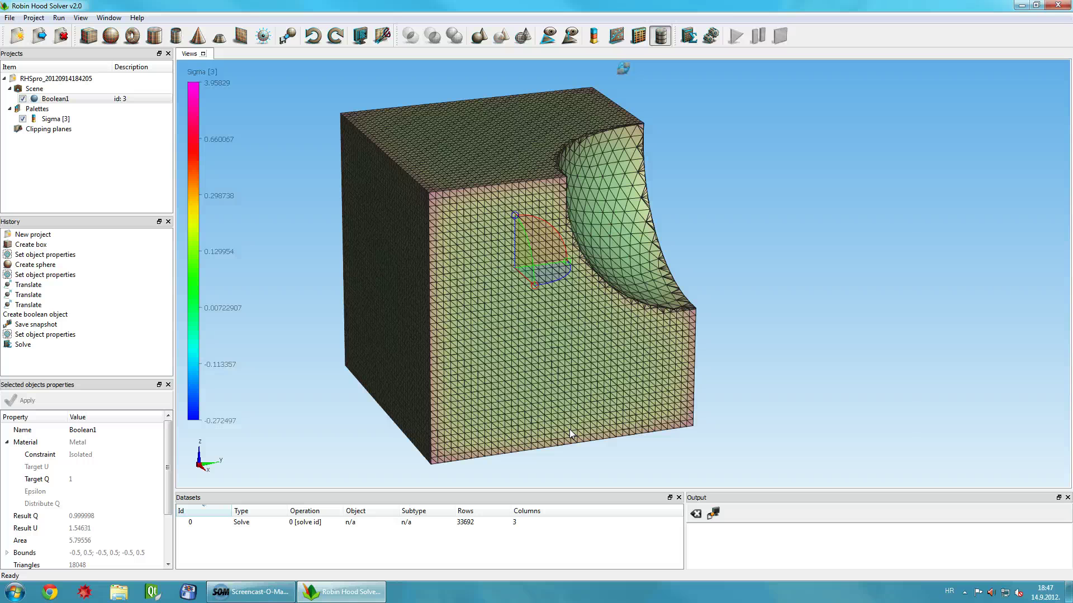
pyautogui.scroll(5, 452, 274)
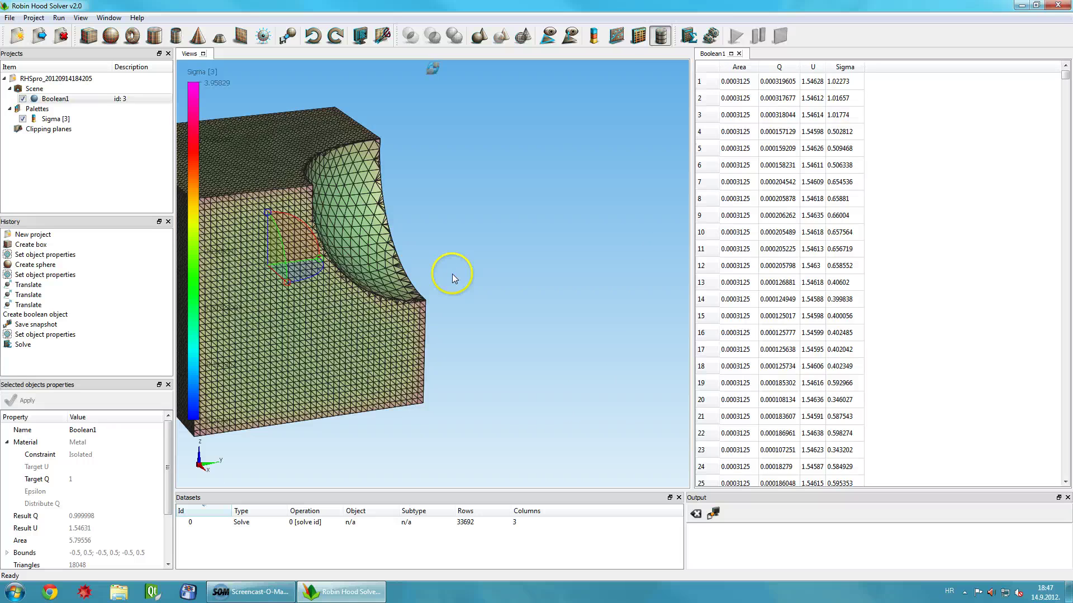
pyautogui.scroll(-3, 637, 263)
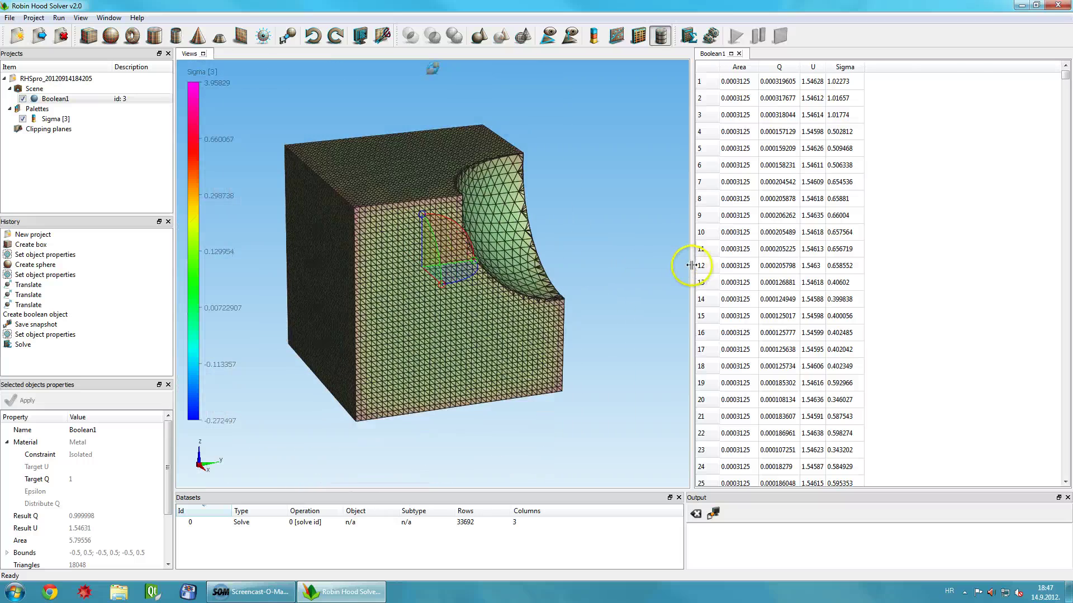
pyautogui.moveTo(691, 265); pyautogui.dragTo(858, 167)
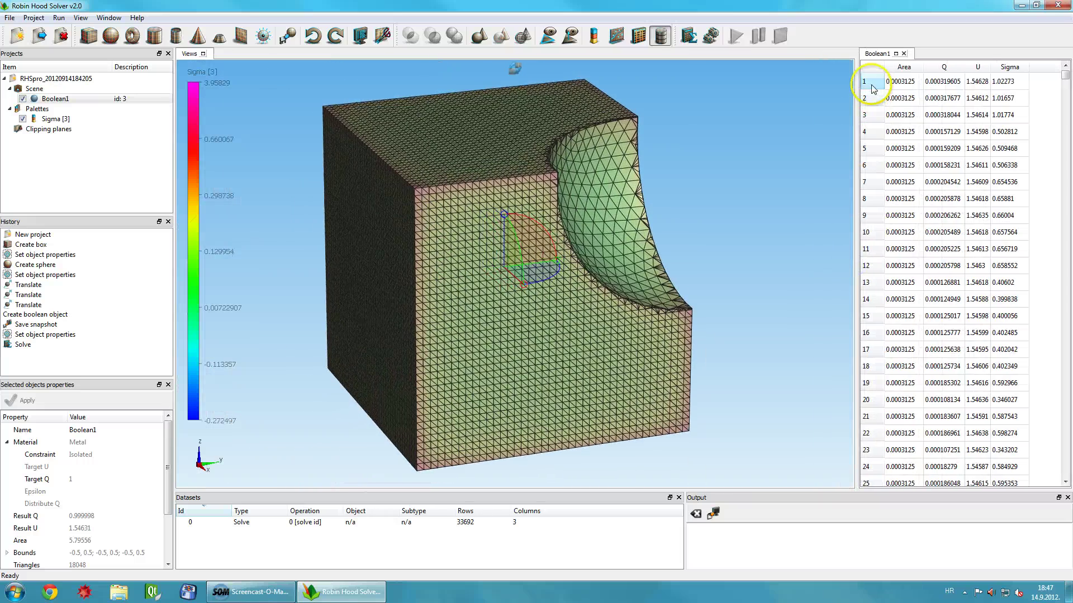
# Step: Select rows 1, 4 and 8 of the result table to highlight their triangles on the box
pyautogui.click(871, 84)
pyautogui.click(866, 132)
pyautogui.click(868, 198)
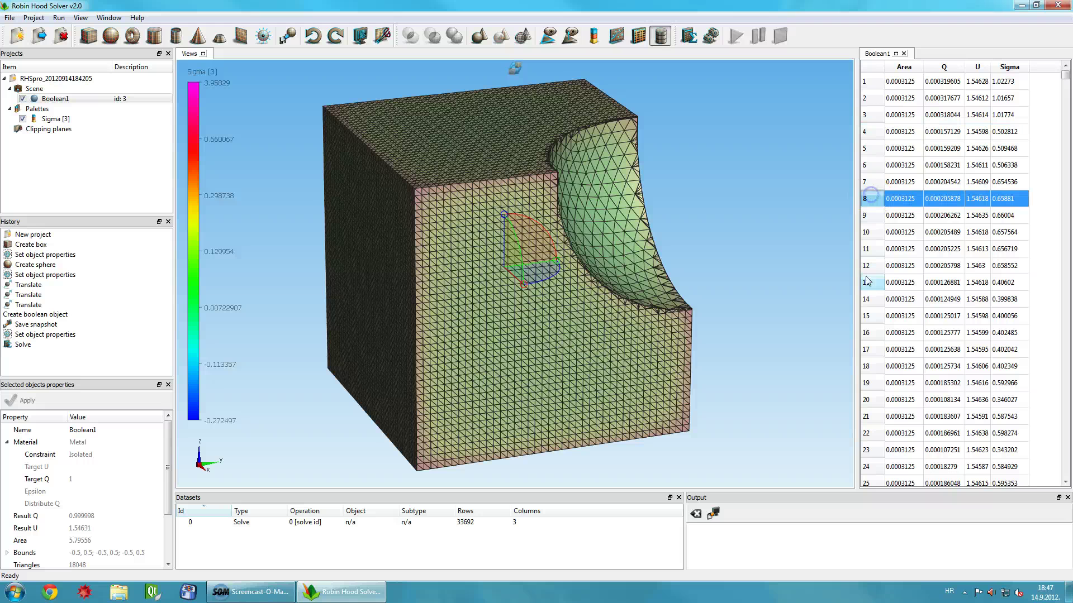
# Step: Pick mesh triangles on the spherical cutout, at its lower corner and on the flat face below it to read their table values
pyautogui.click(619, 242)
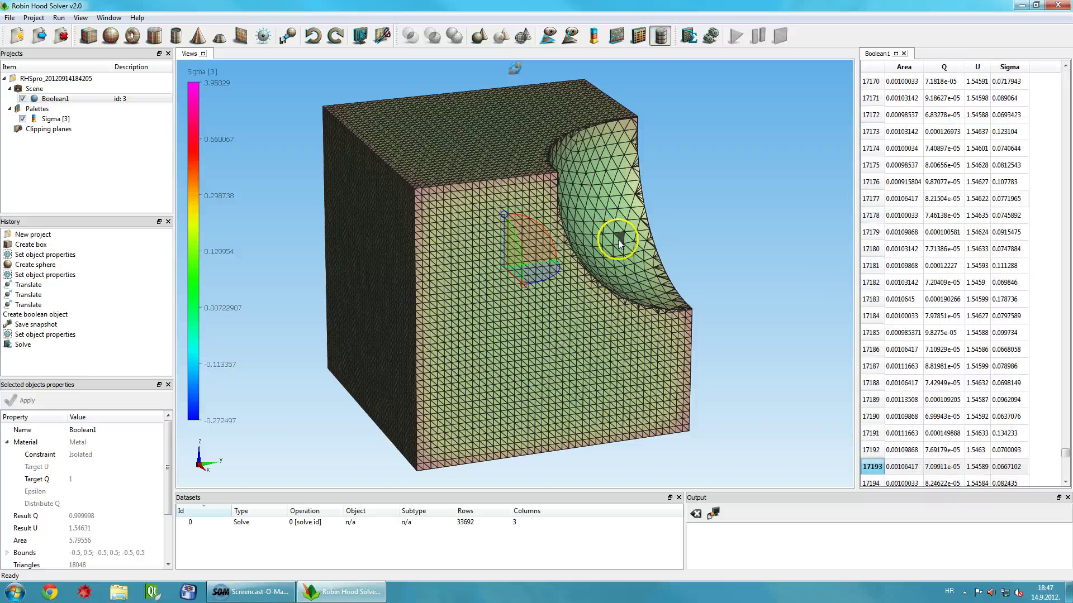
pyautogui.click(652, 306)
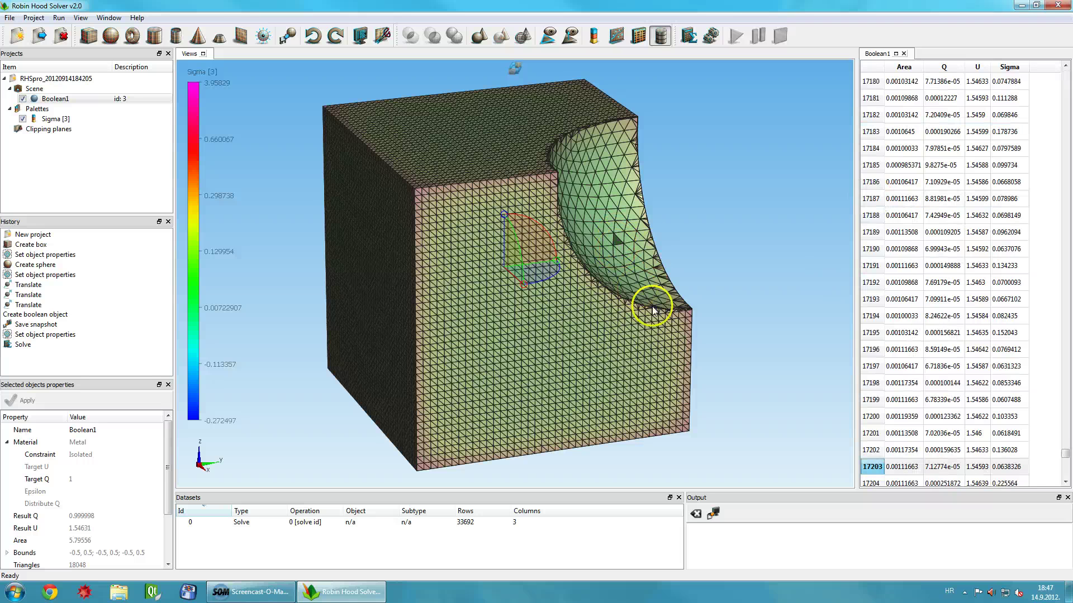
pyautogui.click(689, 315)
pyautogui.scroll(5, 766, 346)
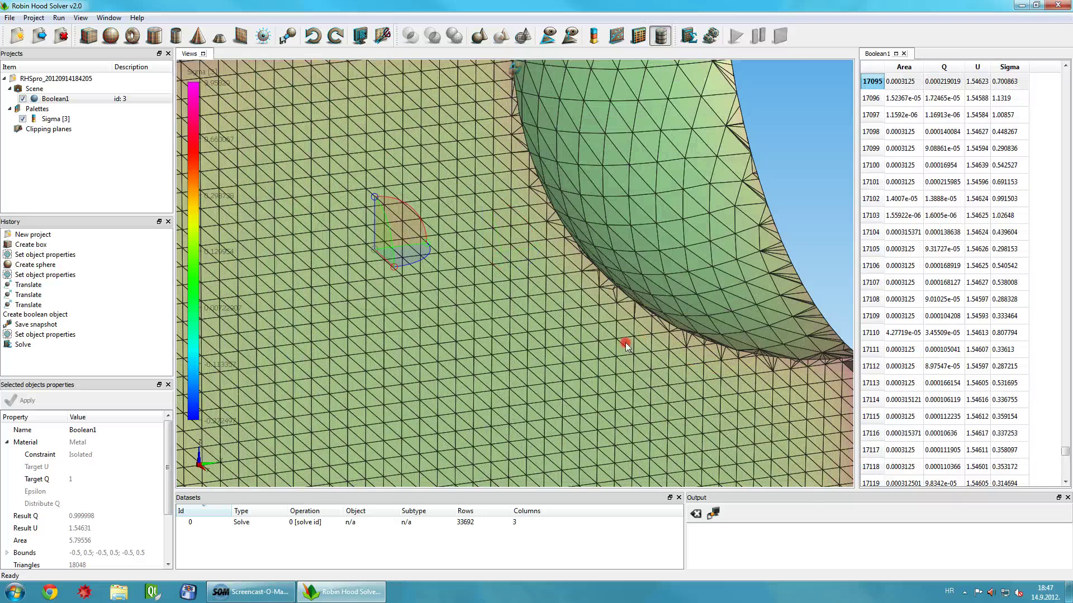
pyautogui.moveTo(625, 343); pyautogui.dragTo(461, 266, button='middle')
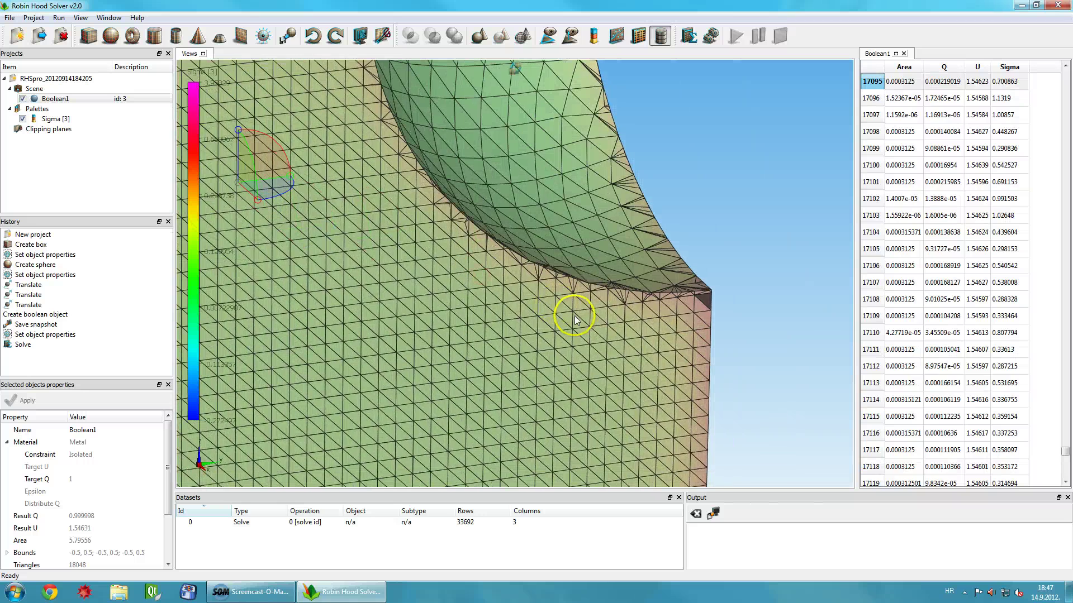
pyautogui.click(581, 404)
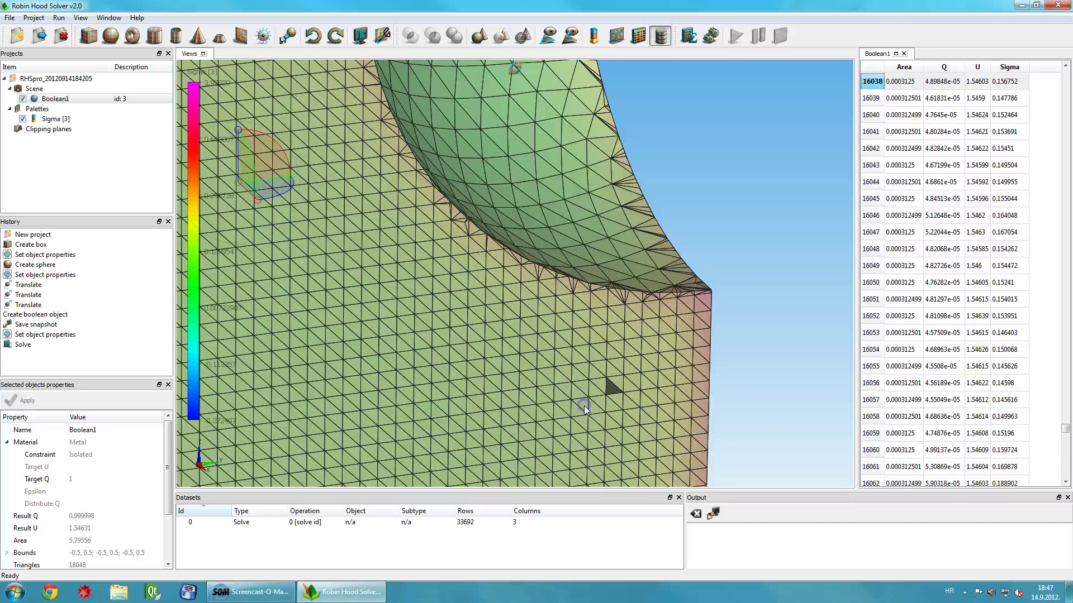
pyautogui.click(760, 307)
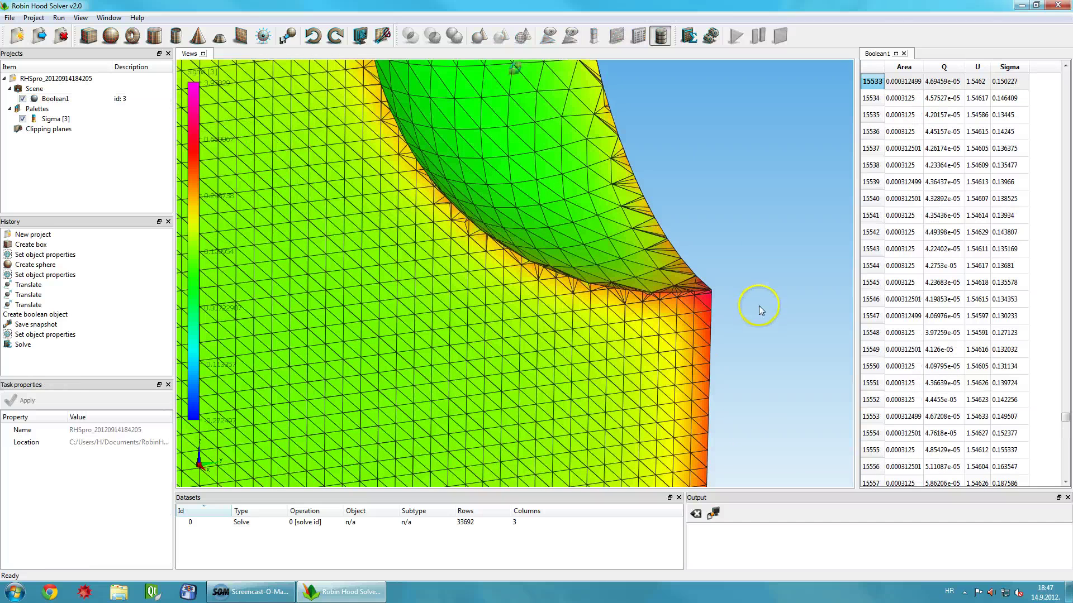
pyautogui.click(647, 404)
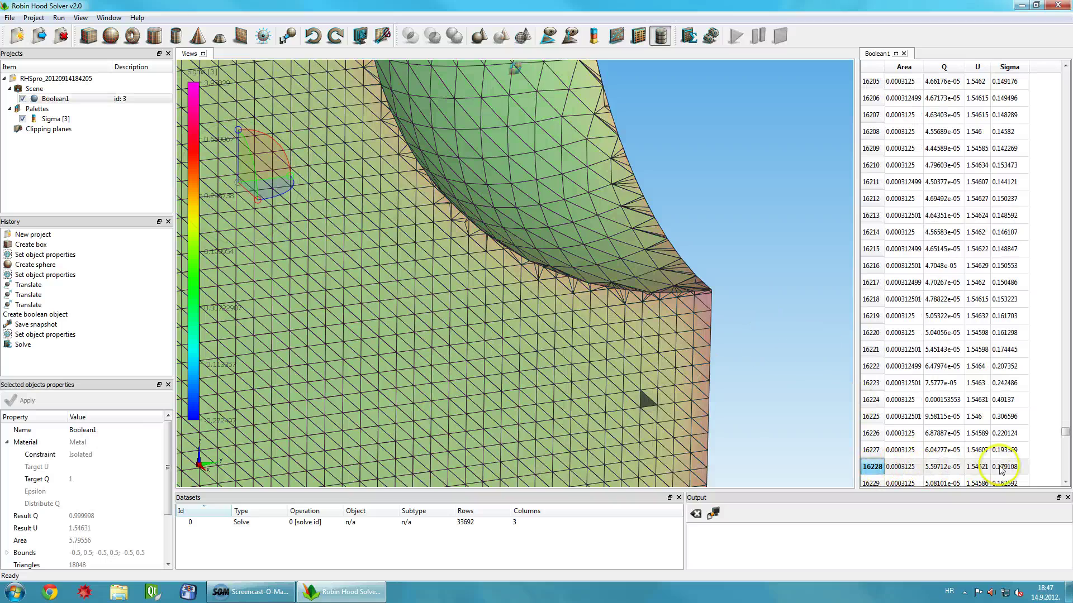
# Step: On an uncut side face of the box, pick a triangle at the lower corner and one in the interior to compare their Sigma values
pyautogui.scroll(-5, 681, 323)
pyautogui.moveTo(317, 342); pyautogui.dragTo(532, 382)
pyautogui.scroll(3, 534, 381)
pyautogui.moveTo(534, 381); pyautogui.dragTo(610, 325, button='right')
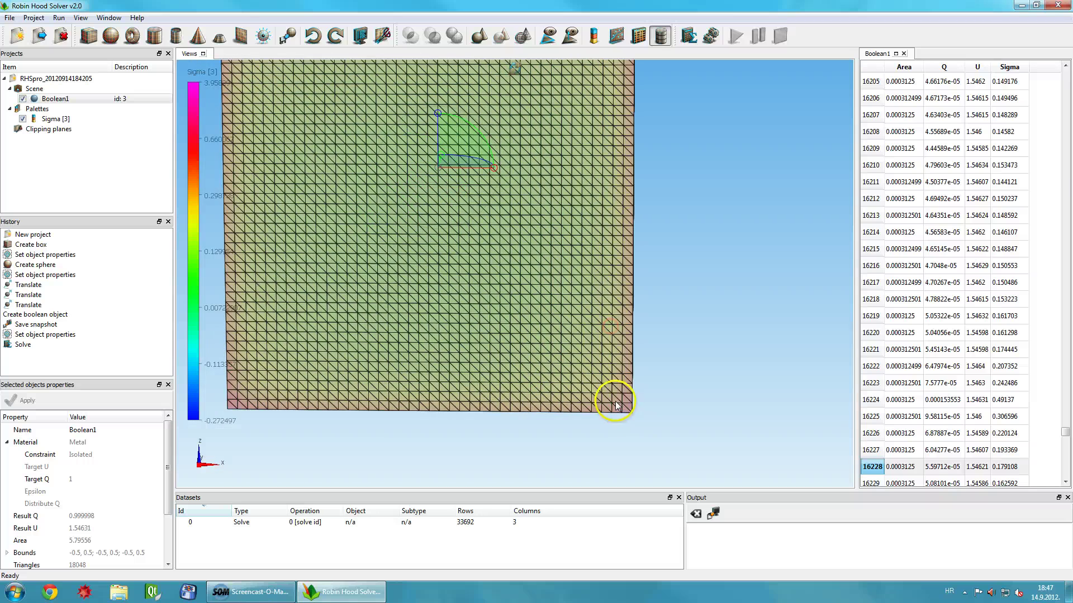
pyautogui.click(629, 407)
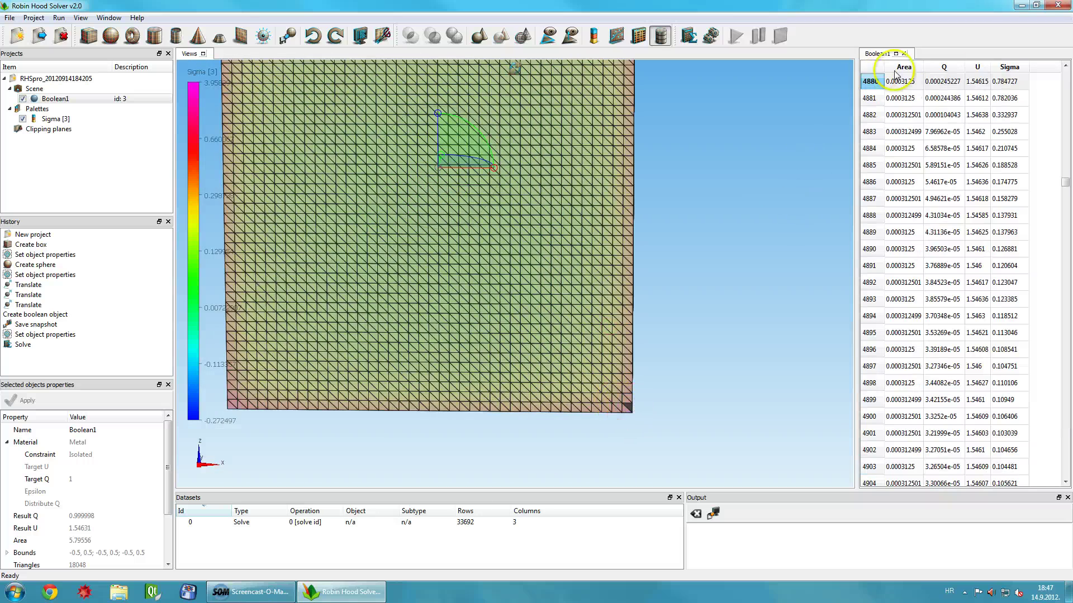
pyautogui.click(445, 201)
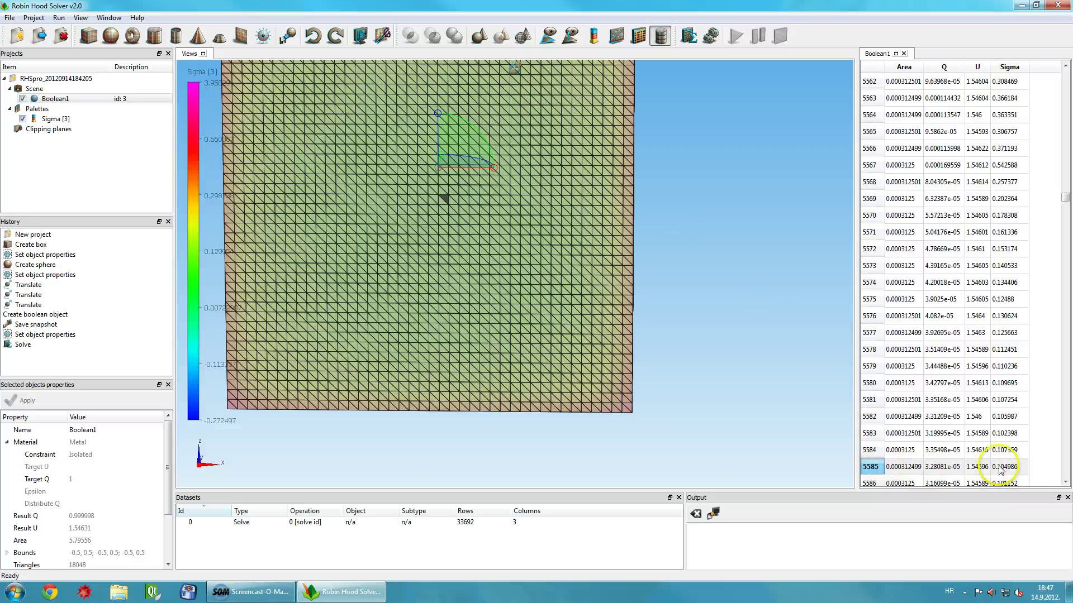
# Step: Deselect the box and close its result table, leaving the full area to the 3D view
pyautogui.click(726, 302)
pyautogui.moveTo(652, 289); pyautogui.dragTo(379, 310)
pyautogui.moveTo(618, 273); pyautogui.dragTo(570, 272)
pyautogui.scroll(-5, 569, 274)
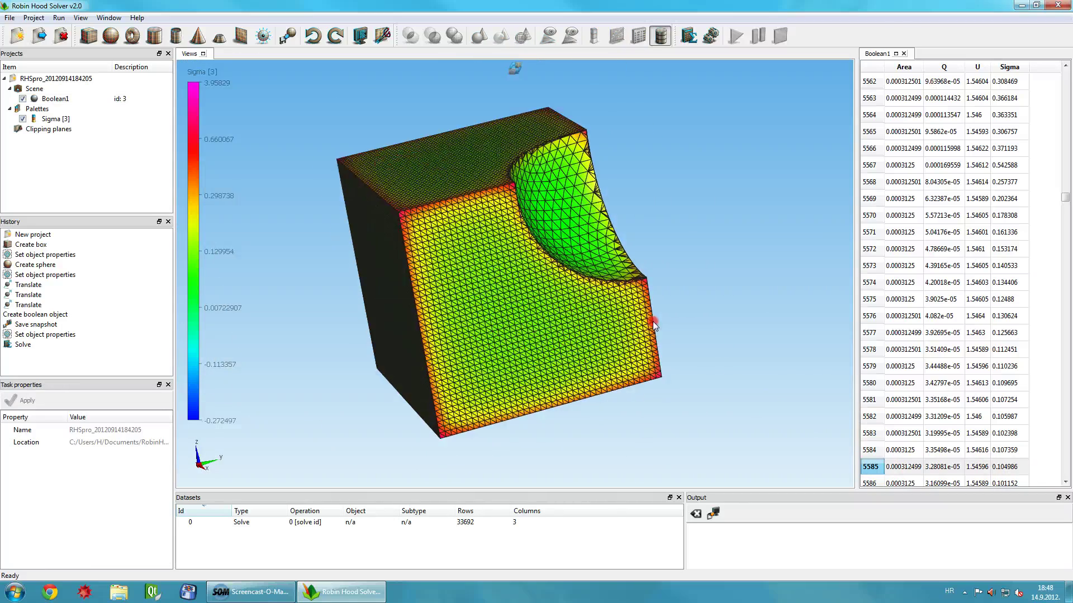
pyautogui.click(903, 54)
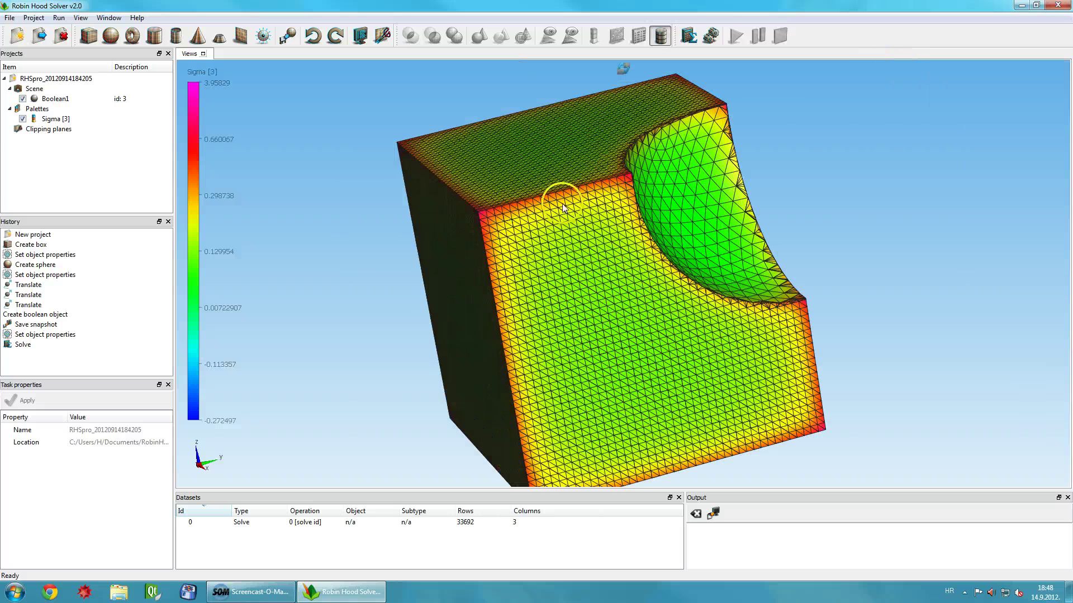
pyautogui.moveTo(545, 206)
pyautogui.mouseDown()
pyautogui.moveTo(479, 205)
pyautogui.moveTo(526, 216)
pyautogui.mouseUp()
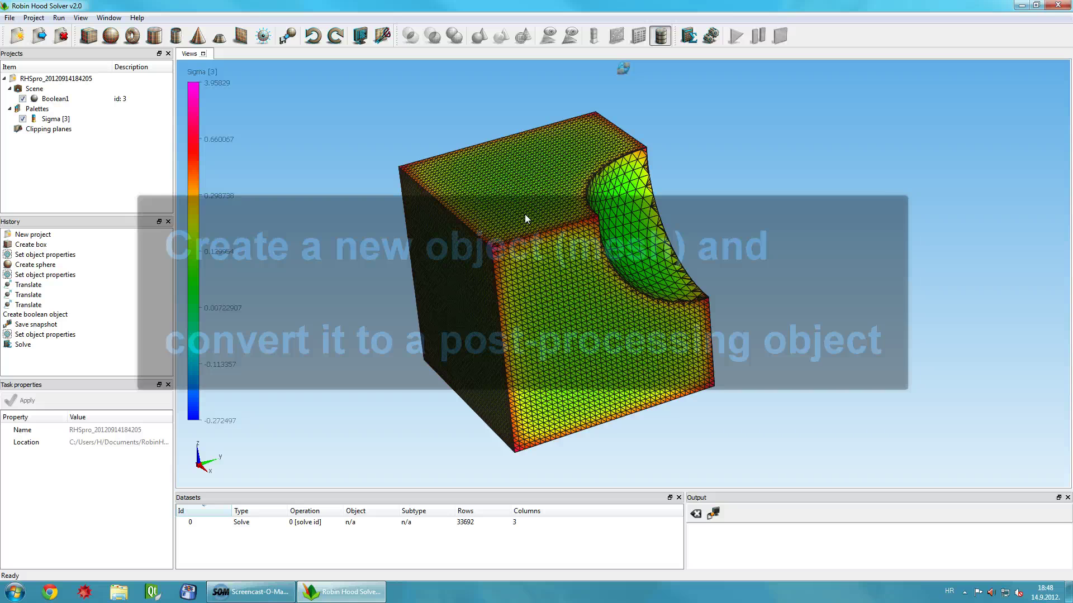
# Step: Create a 5 by 5 plane centred at 0, 0, 2 with 20 X subdivisions and 20 Y subdivisions
pyautogui.click(239, 39)
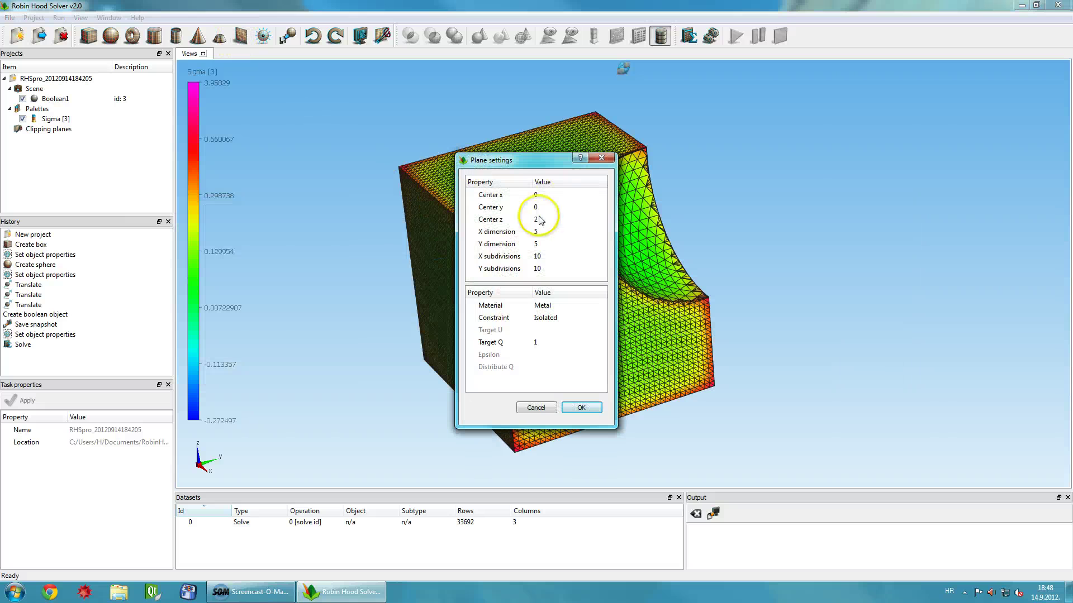
pyautogui.doubleClick(542, 256)
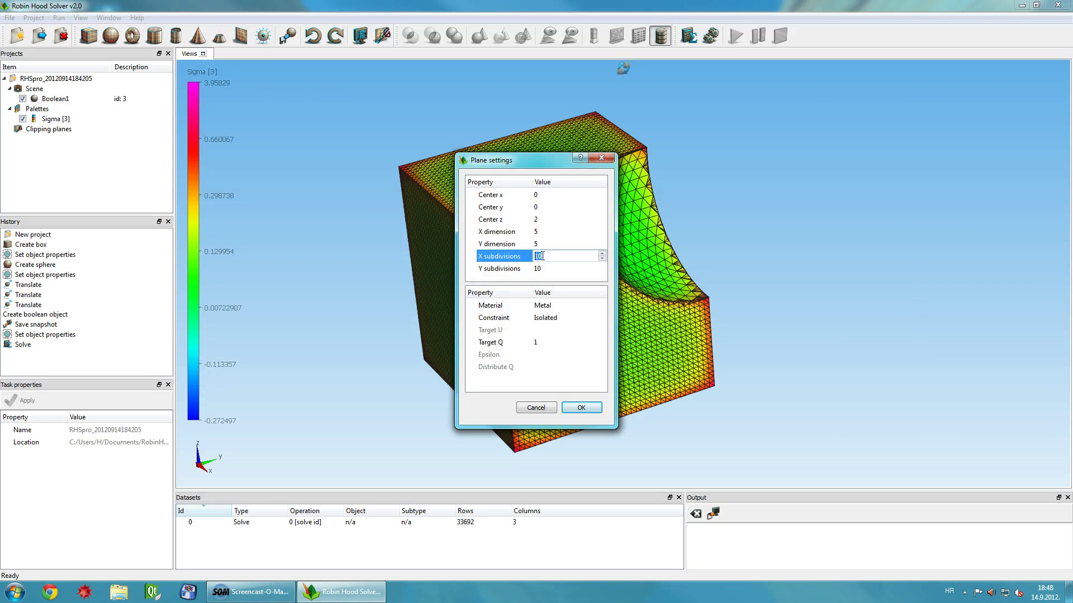
pyautogui.write('20')
pyautogui.press('Tab')
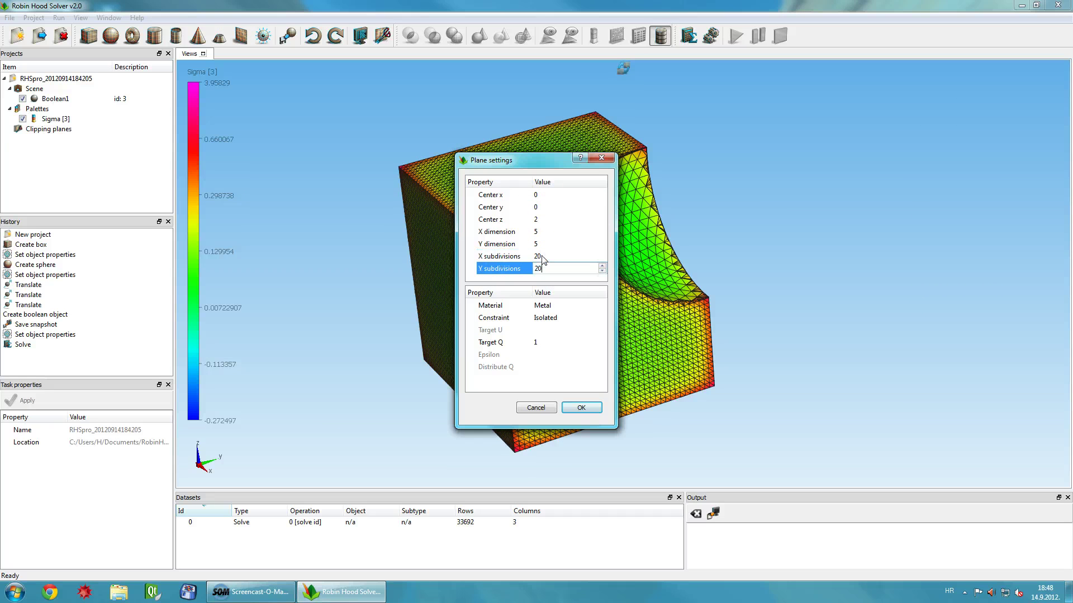
pyautogui.write('20')
pyautogui.click(581, 408)
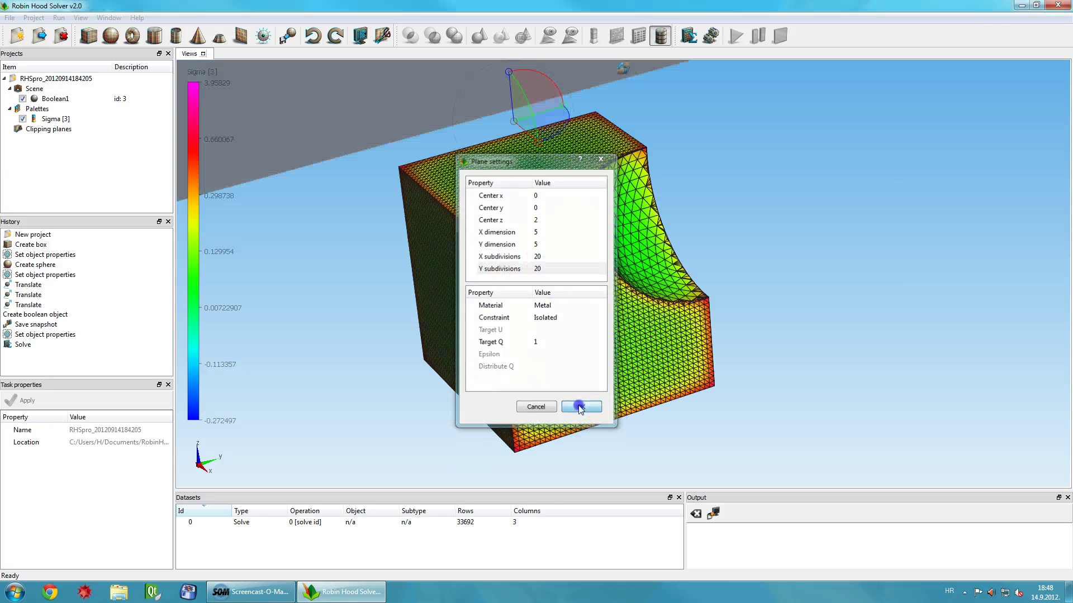
# Step: Scale the plane down to about 2.19 by 2.19 and lower it about 1.8 along Z so it cuts through the box
pyautogui.scroll(-7, 575, 307)
pyautogui.moveTo(613, 300); pyautogui.dragTo(572, 357, button='middle')
pyautogui.scroll(-3, 572, 358)
pyautogui.moveTo(560, 175); pyautogui.dragTo(559, 288)
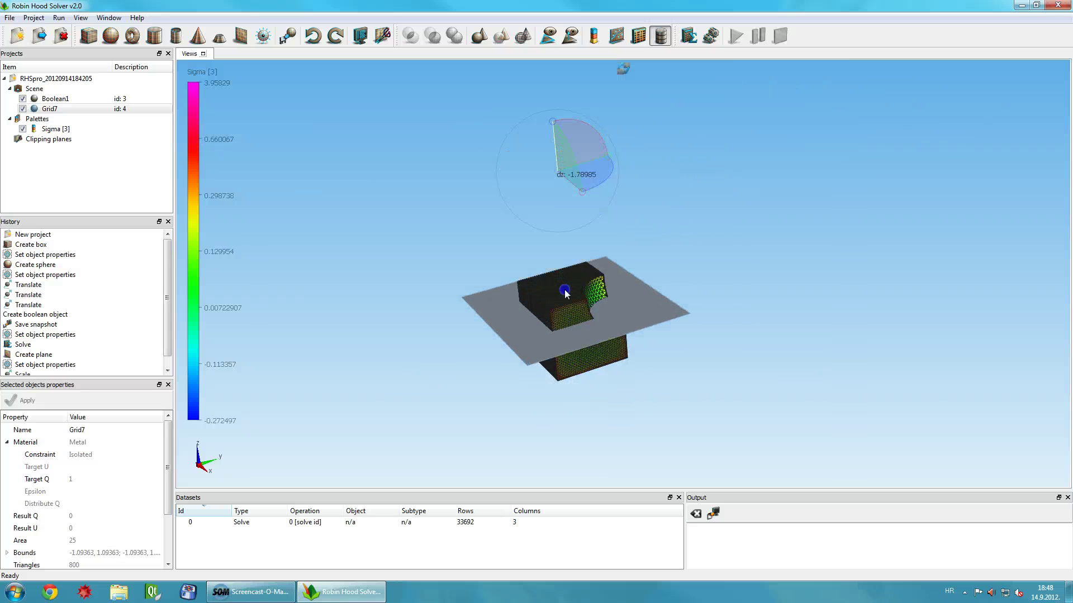
pyautogui.click(697, 397)
pyautogui.moveTo(697, 397); pyautogui.dragTo(635, 404)
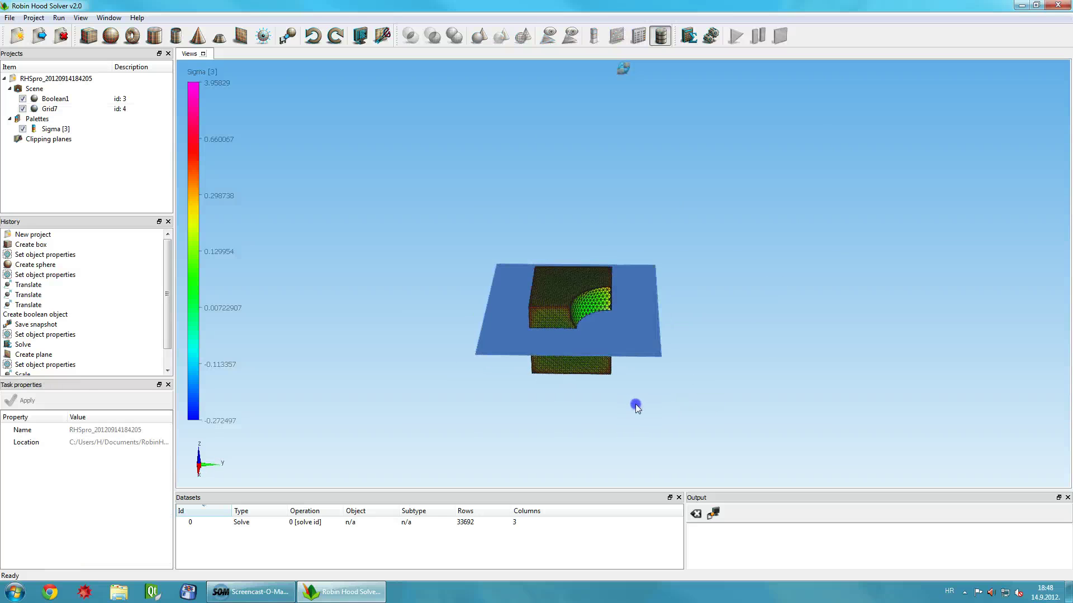
# Step: Turn on edge visibility for the plane so its mesh triangles are drawn
pyautogui.scroll(4, 601, 330)
pyautogui.moveTo(588, 337); pyautogui.dragTo(613, 253, button='middle')
pyautogui.click(651, 287)
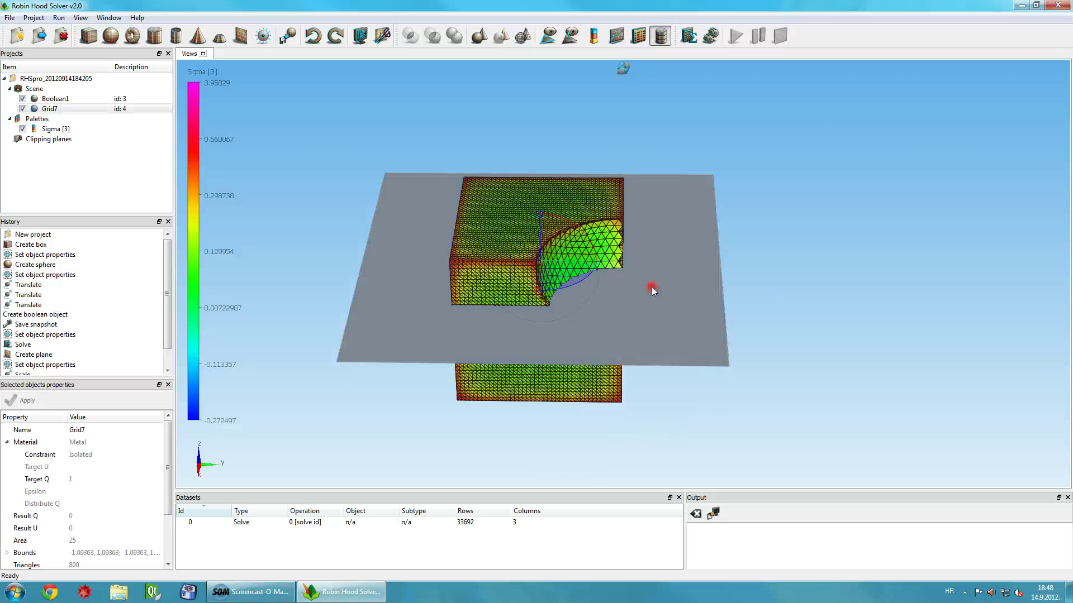
pyautogui.rightClick(651, 287)
pyautogui.click(693, 445)
pyautogui.moveTo(679, 390); pyautogui.dragTo(616, 279)
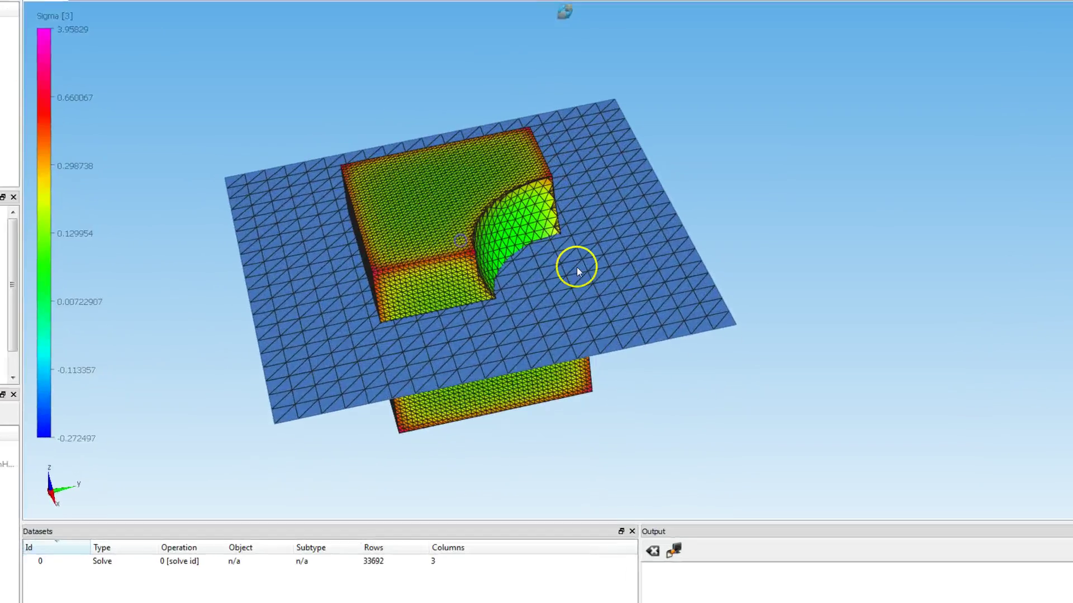
# Step: Convert the plane to a post-processing object with post-process type Field and field type E
pyautogui.rightClick(644, 263)
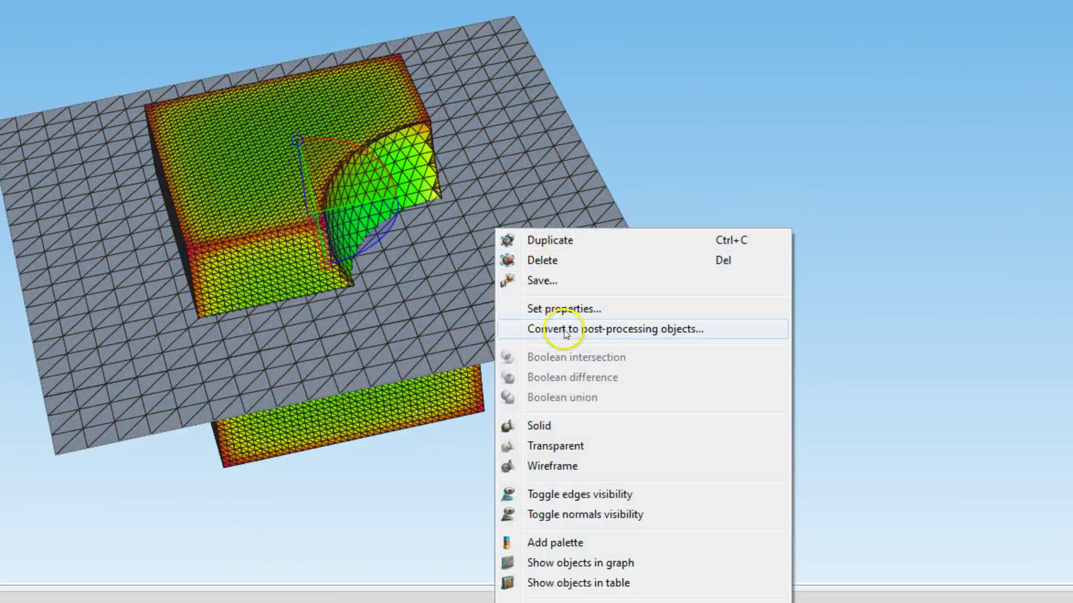
pyautogui.click(566, 330)
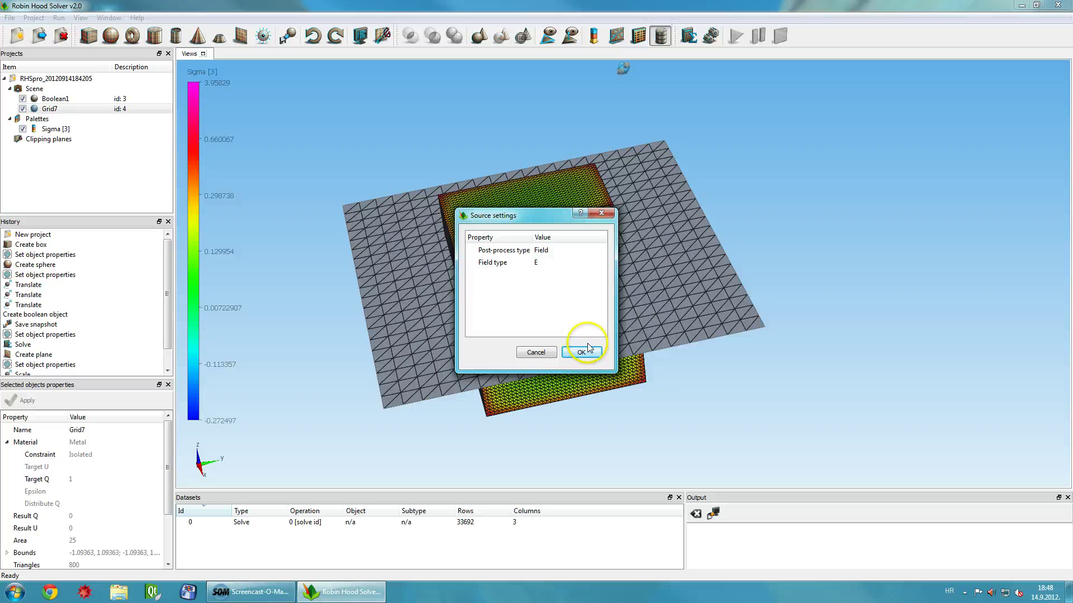
pyautogui.click(582, 352)
# Step: Run post-processing with field mode Hybrid and hybrid factor 1.5
pyautogui.scroll(3, 603, 311)
pyautogui.moveTo(619, 308); pyautogui.dragTo(653, 312, button='middle')
pyautogui.click(760, 148)
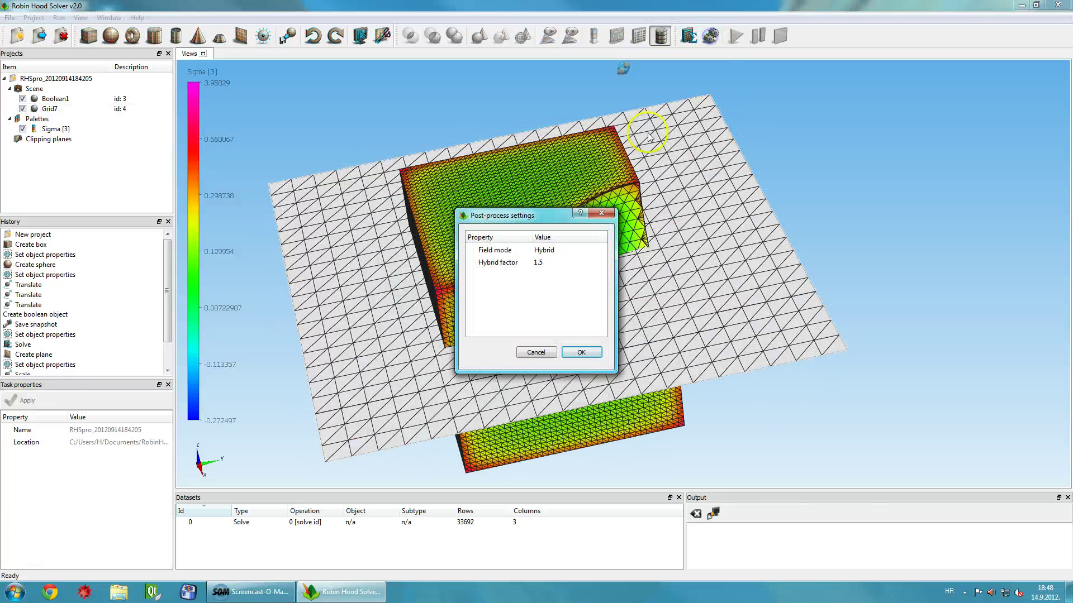
pyautogui.click(648, 351)
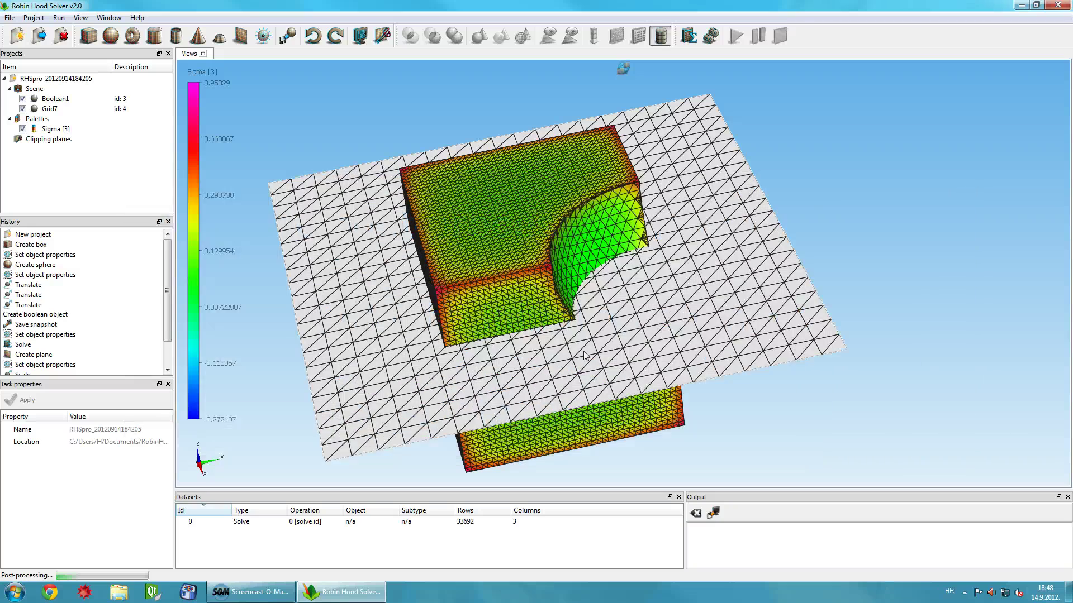
pyautogui.click(584, 352)
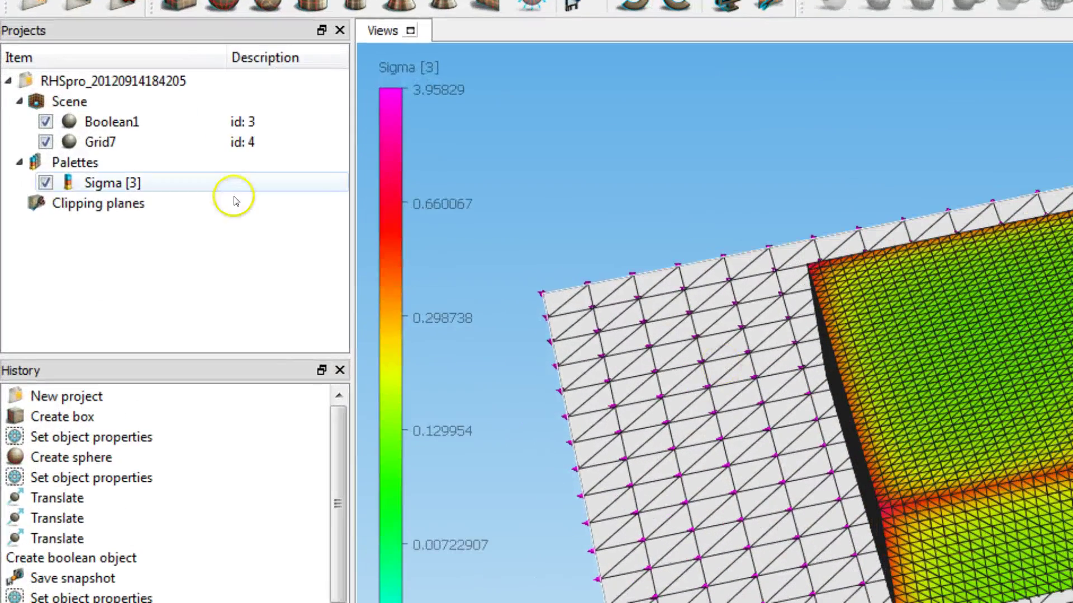
# Step: Hide the plane so that only its electric field cones remain around the box
pyautogui.click(32, 121)
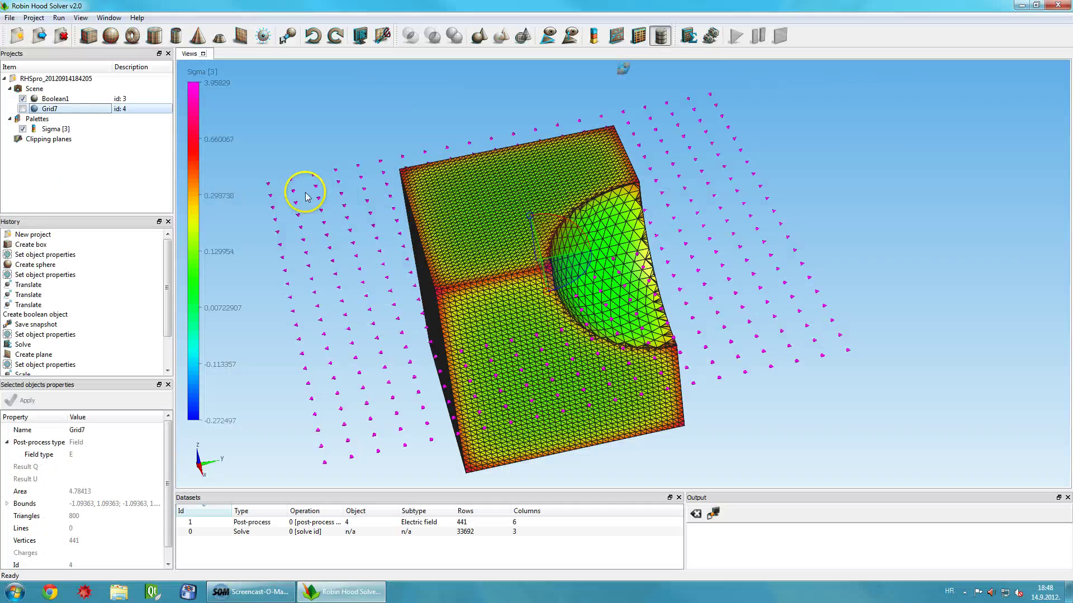
pyautogui.moveTo(535, 349); pyautogui.dragTo(520, 263)
pyautogui.scroll(5, 791, 334)
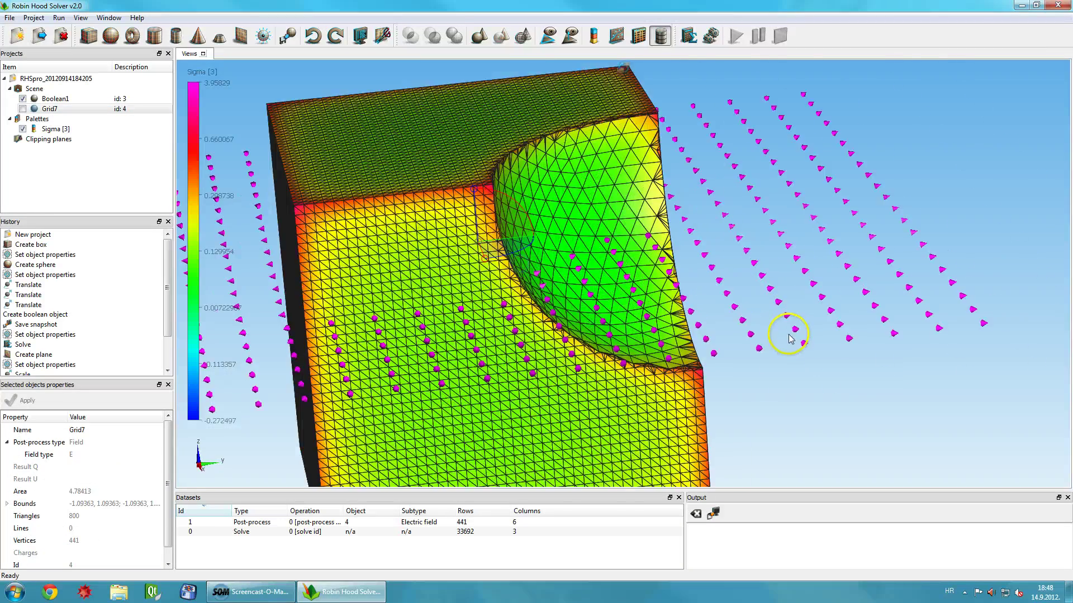
pyautogui.scroll(1, 804, 335)
pyautogui.scroll(-7, 795, 307)
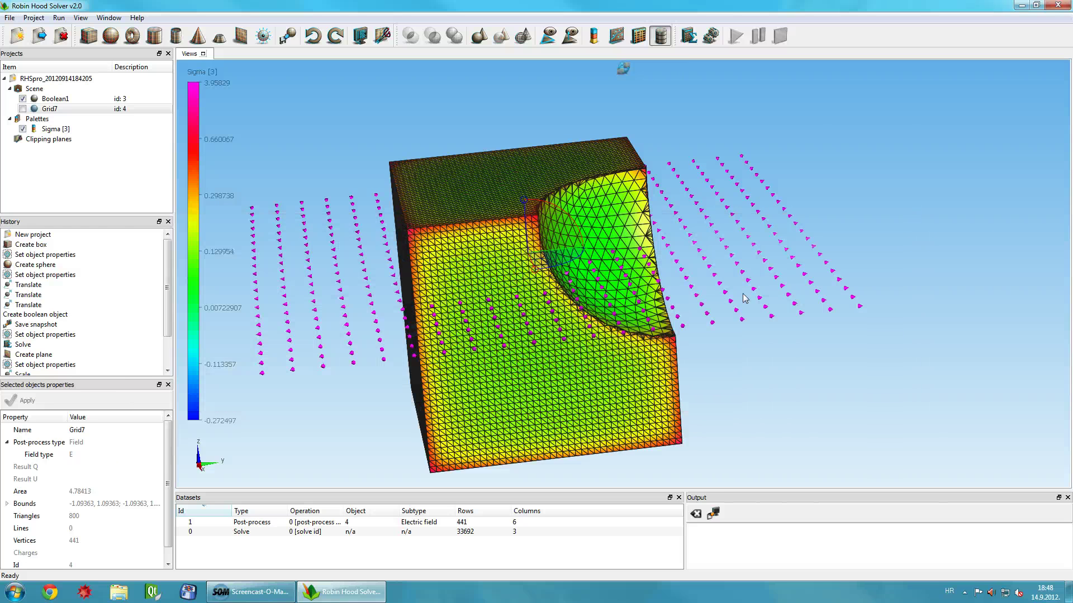
# Step: Add an E palette to the electric field cones and view them around the box
pyautogui.click(725, 301)
pyautogui.rightClick(719, 284)
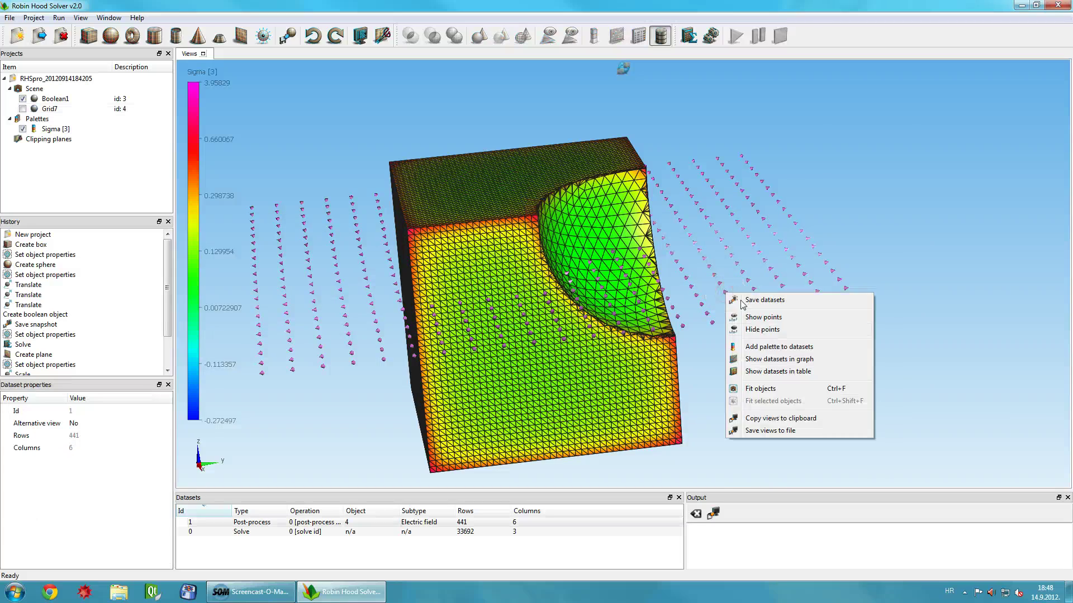
pyautogui.click(776, 345)
pyautogui.click(750, 375)
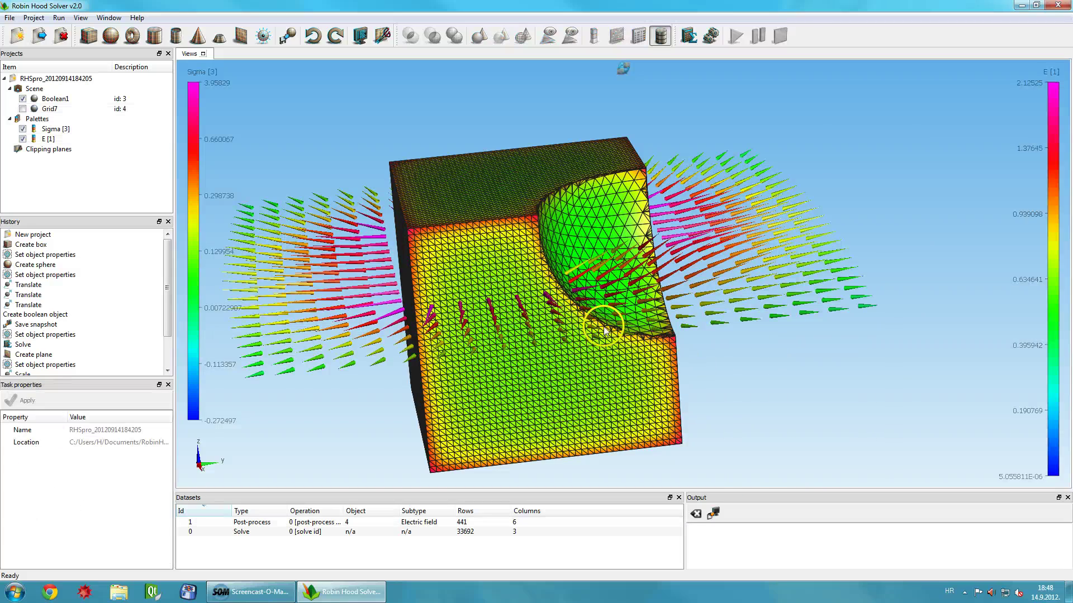
pyautogui.moveTo(603, 321); pyautogui.dragTo(672, 416)
pyautogui.moveTo(561, 235); pyautogui.dragTo(372, 206)
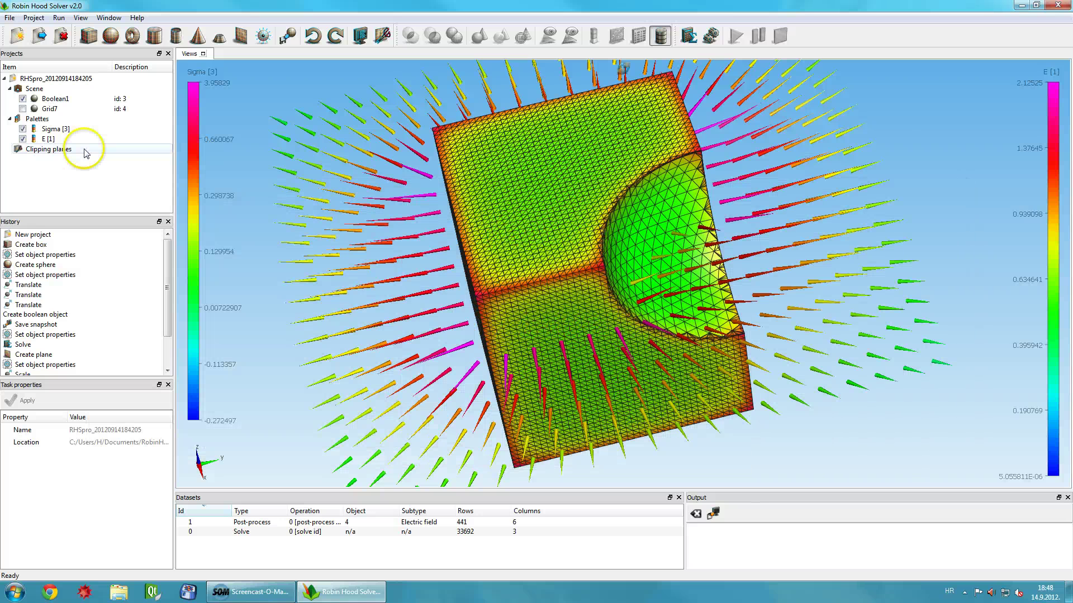
# Step: Hide the box to examine the electric field cones inside it, and show the box again
pyautogui.click(22, 99)
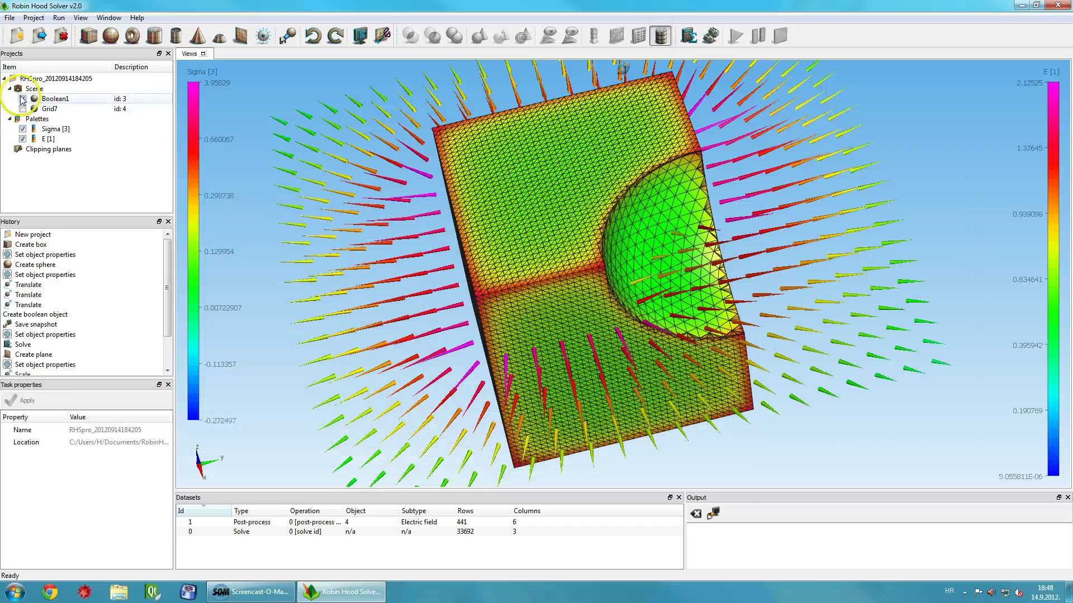
pyautogui.click(22, 99)
pyautogui.click(628, 216)
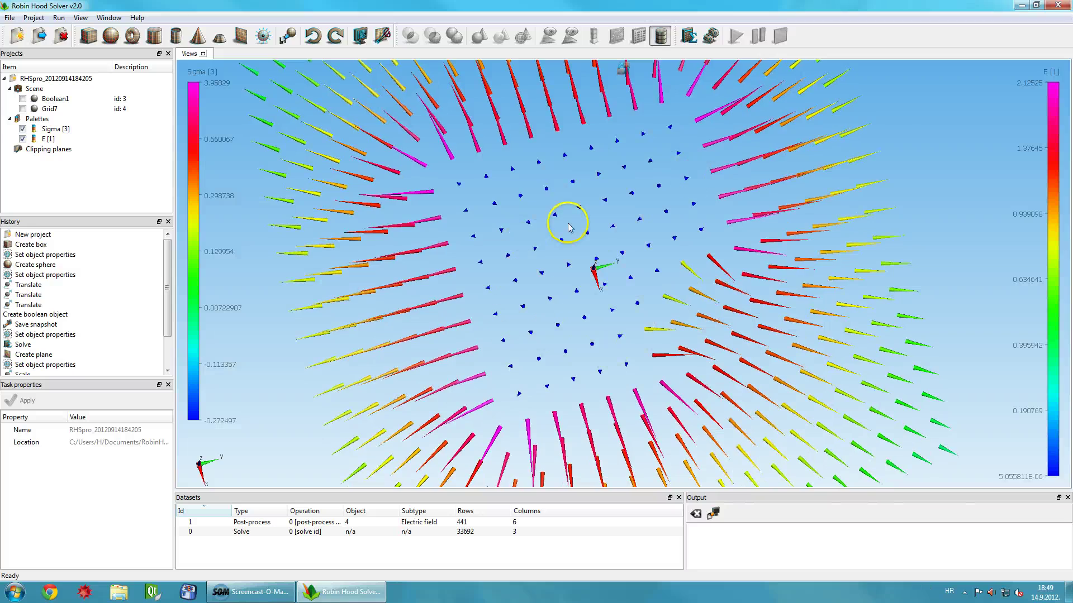
pyautogui.moveTo(561, 231); pyautogui.dragTo(560, 390)
pyautogui.scroll(-5, 596, 334)
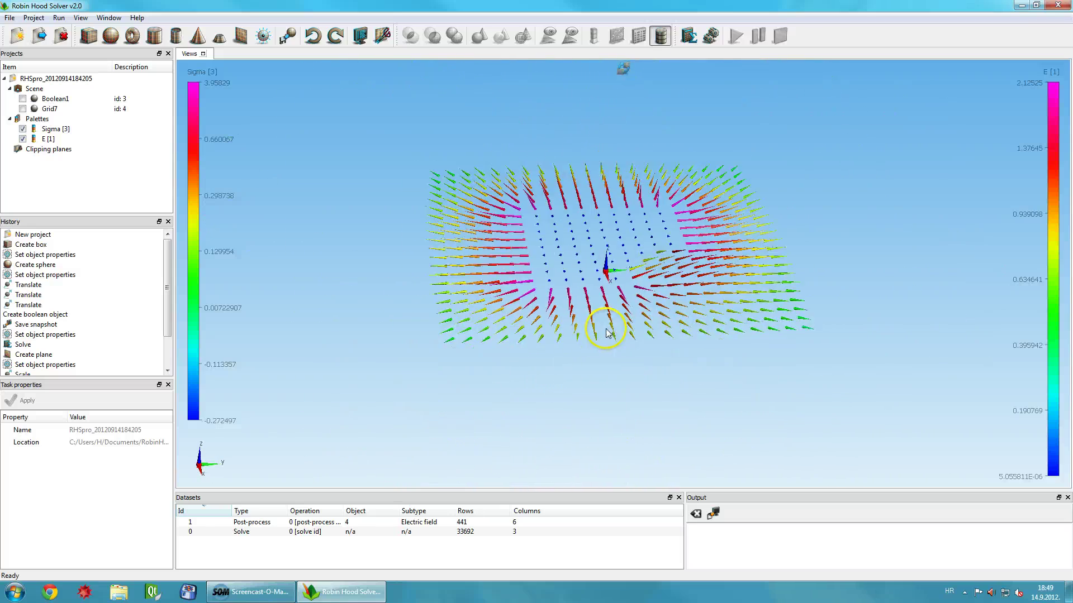
pyautogui.scroll(5, 610, 325)
pyautogui.moveTo(561, 340); pyautogui.dragTo(637, 360)
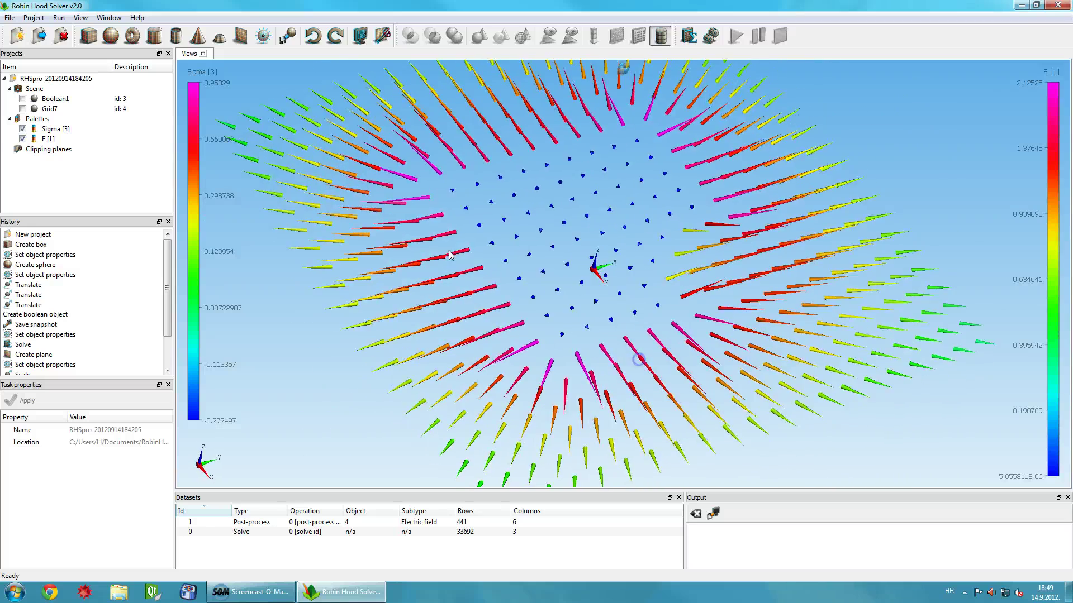
pyautogui.click(23, 98)
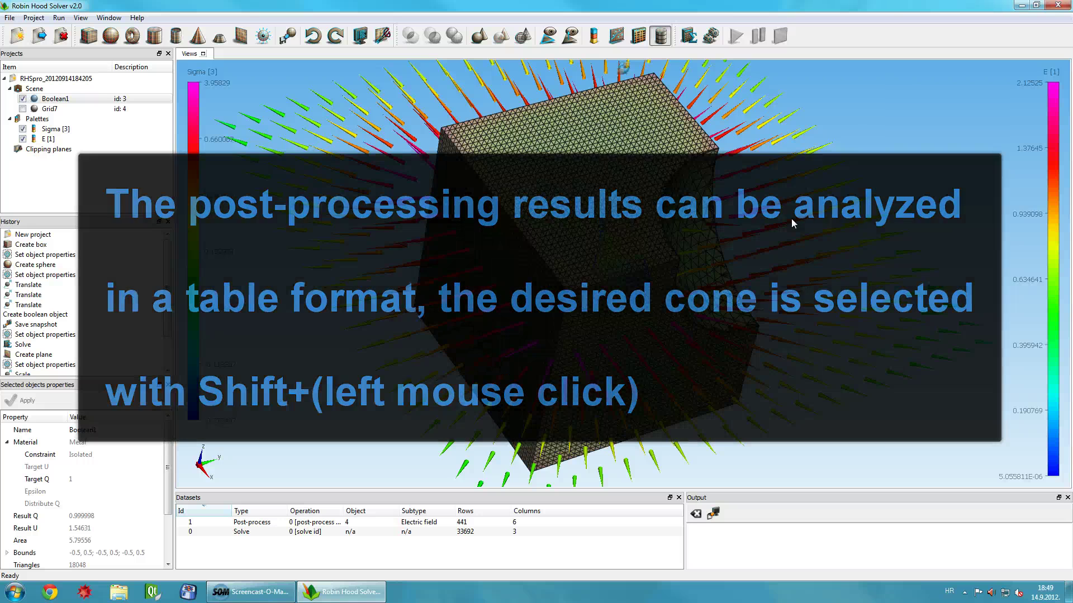
# Step: Show the electric field dataset of the cones in a table and narrow the table to enlarge the 3D view
pyautogui.keyDown('shift'); pyautogui.click(791, 219); pyautogui.keyUp('shift')
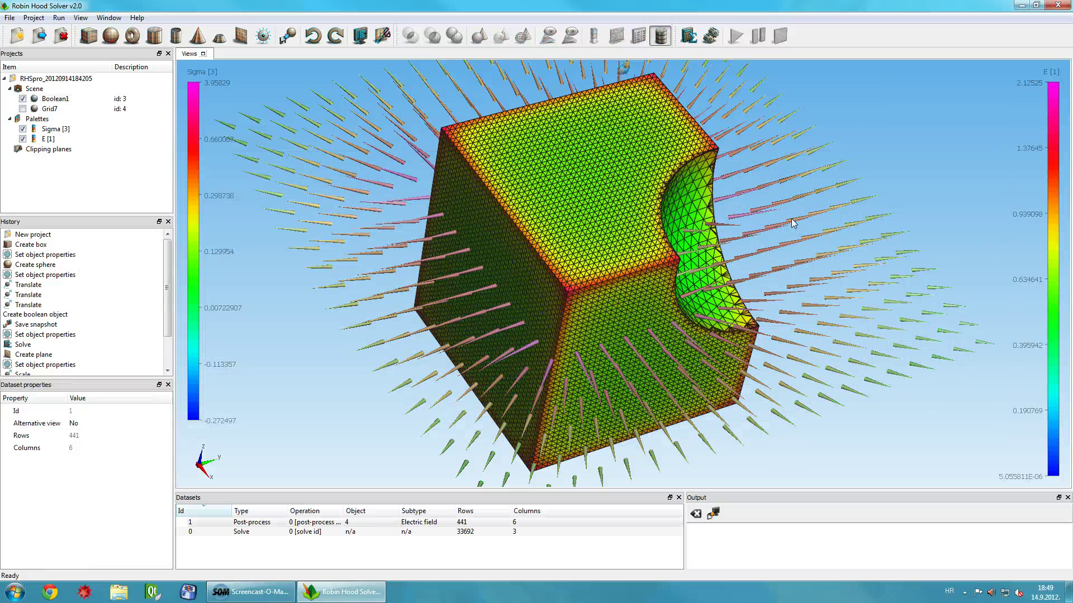
pyautogui.rightClick(791, 219)
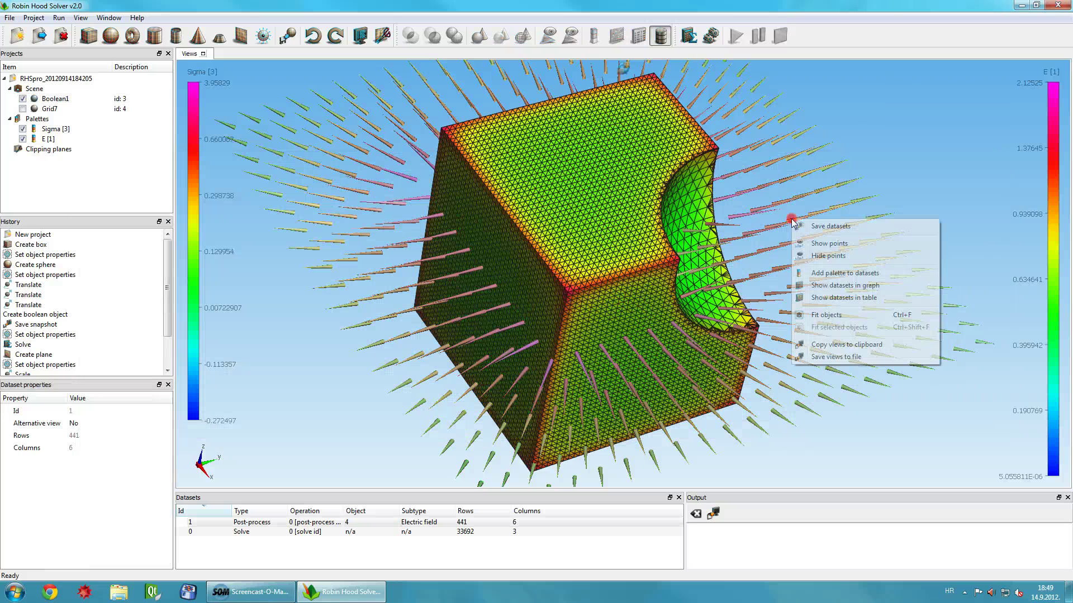
pyautogui.click(831, 300)
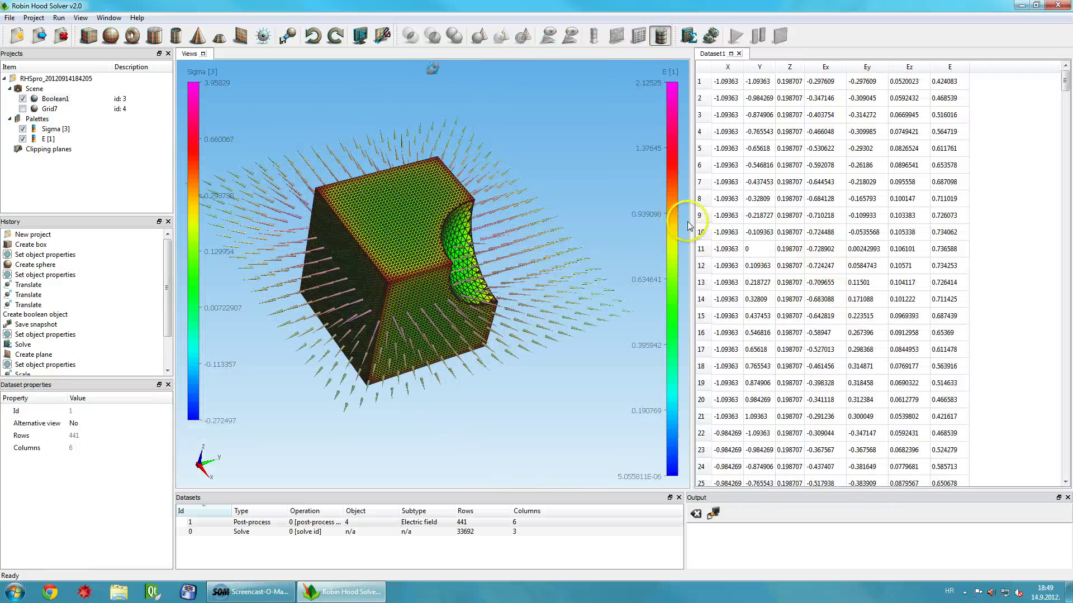
pyautogui.moveTo(691, 226); pyautogui.dragTo(757, 231)
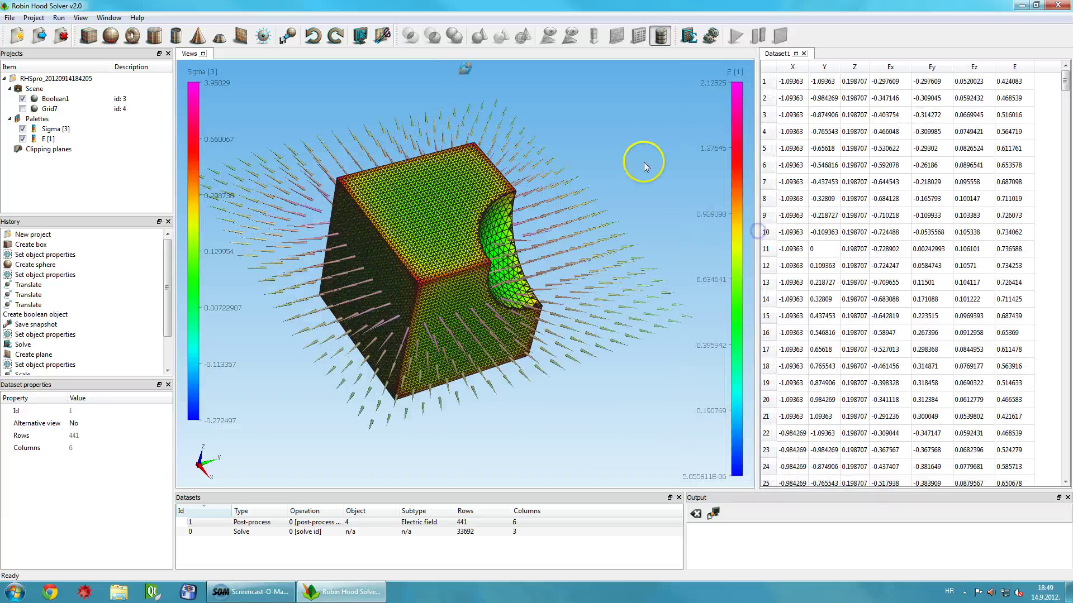
# Step: Select rows 7, 9, 12, 14, 16 and 20 of the electric field table to locate their cones around the box
pyautogui.moveTo(644, 166); pyautogui.dragTo(495, 266)
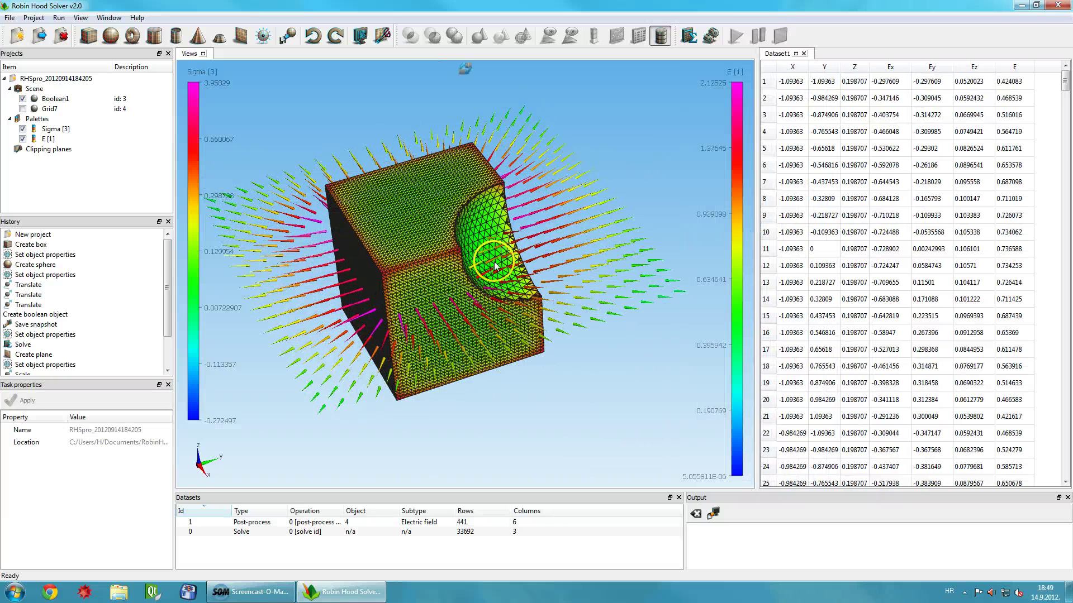
pyautogui.click(765, 181)
pyautogui.click(765, 215)
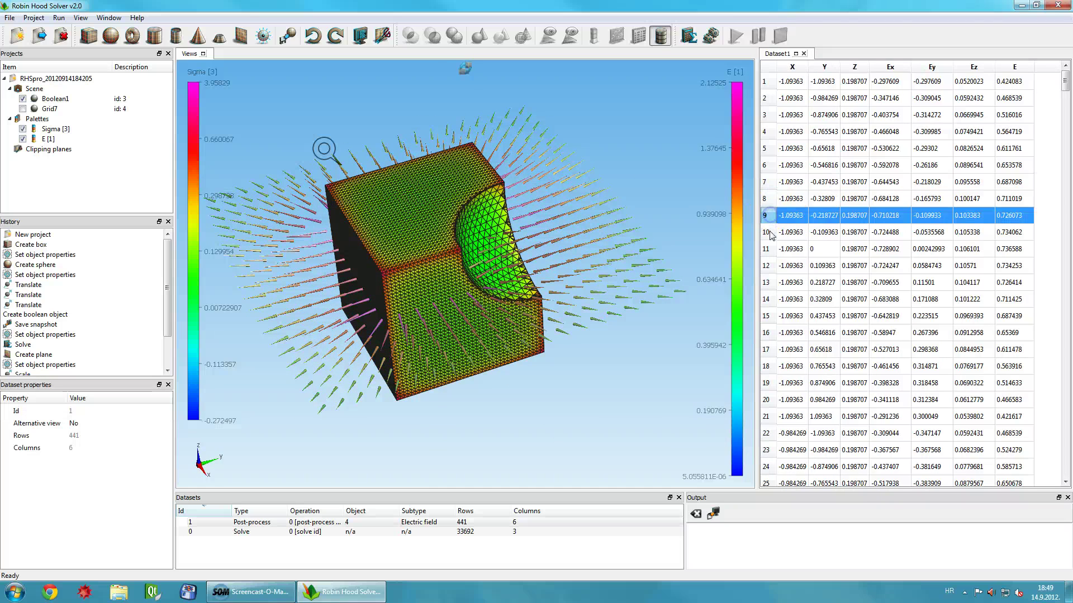
pyautogui.click(766, 266)
pyautogui.click(766, 298)
pyautogui.click(766, 332)
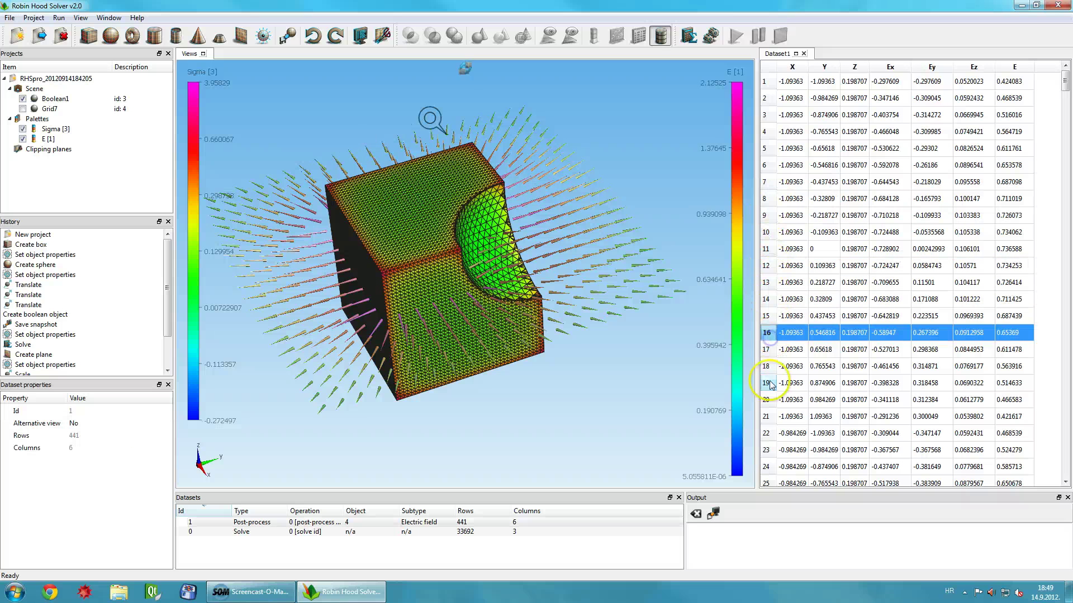
pyautogui.click(768, 416)
pyautogui.scroll(-6, 822, 283)
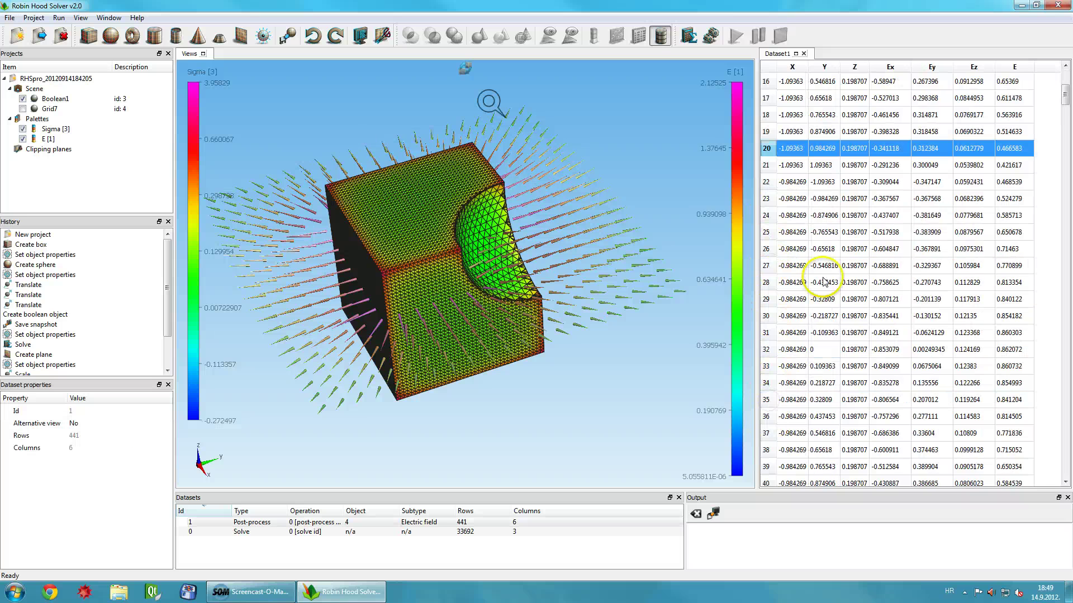
# Step: Select further rows of the electric field table, including 36 and 39, to locate their cones around the box
pyautogui.click(778, 265)
pyautogui.click(767, 316)
pyautogui.click(766, 367)
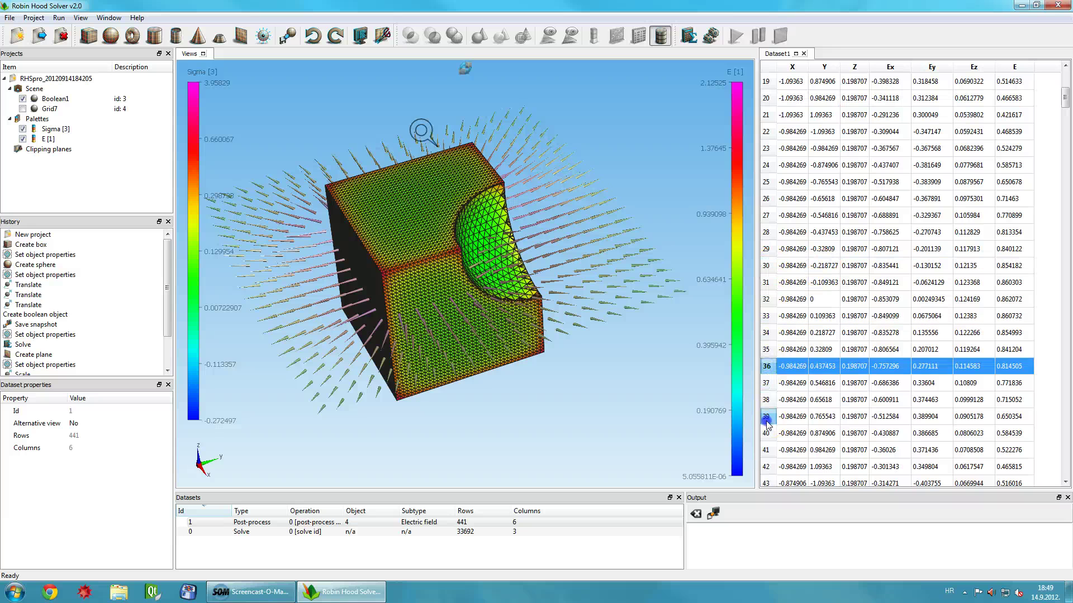
pyautogui.click(765, 417)
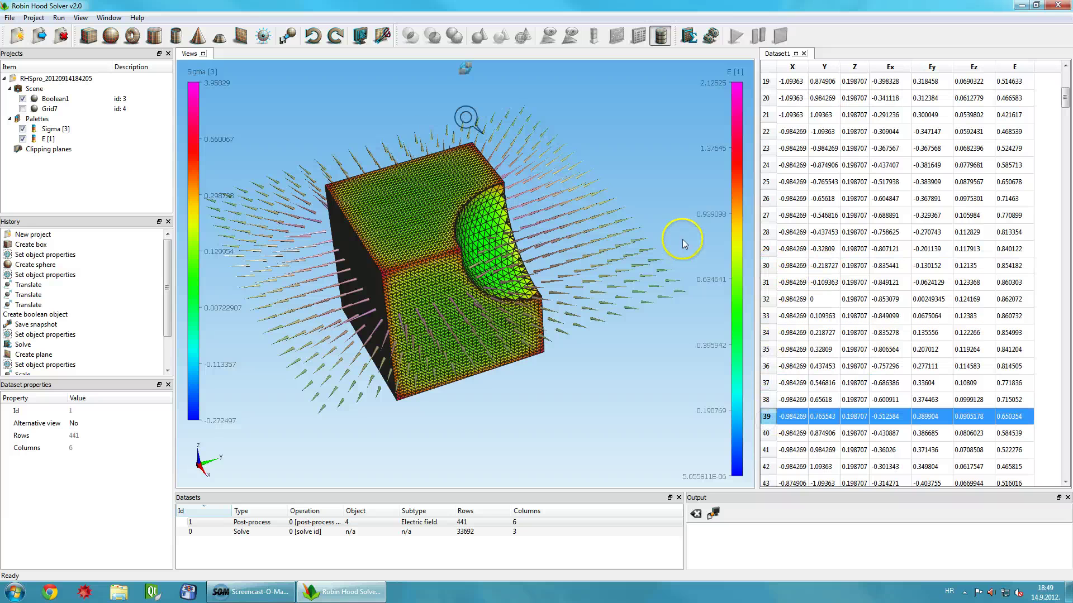
# Step: Pick several electric field cones beyond the box's spherical cut to find their rows in the dataset table
pyautogui.click(659, 273)
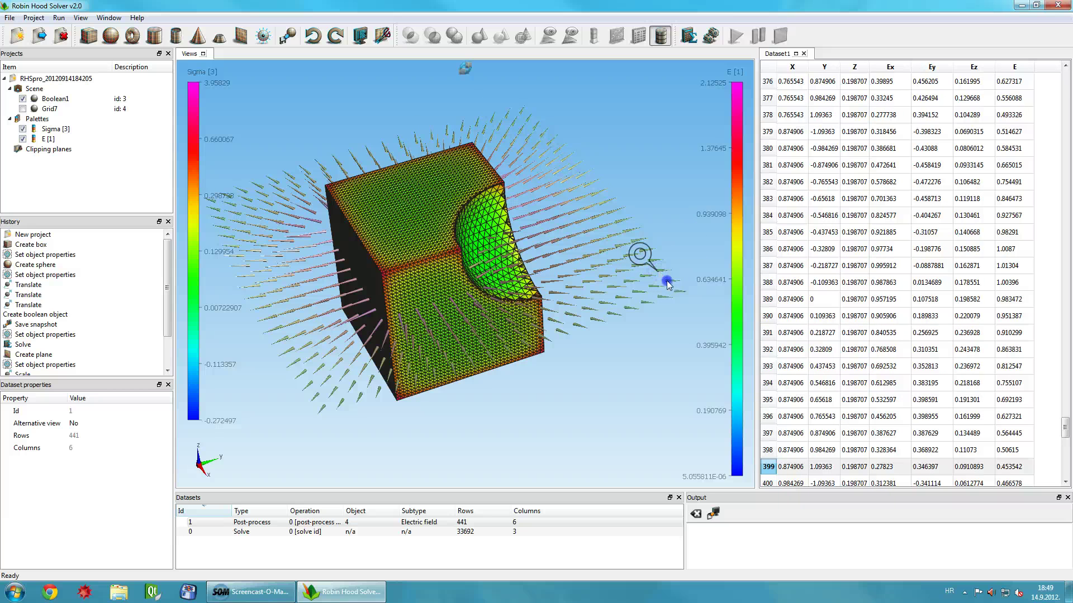
pyautogui.click(669, 285)
pyautogui.click(595, 294)
# Step: Clear the cone selection and pick a cone beside the box's +X vertical edge to find its row in the table
pyautogui.scroll(3, 603, 294)
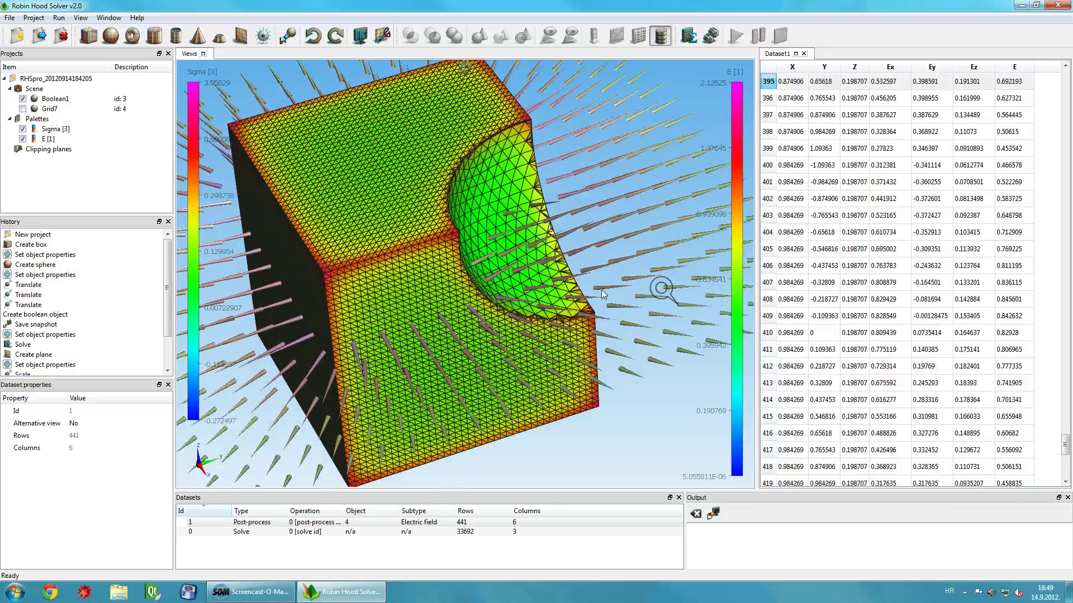
pyautogui.click(646, 431)
pyautogui.moveTo(469, 319); pyautogui.dragTo(502, 361)
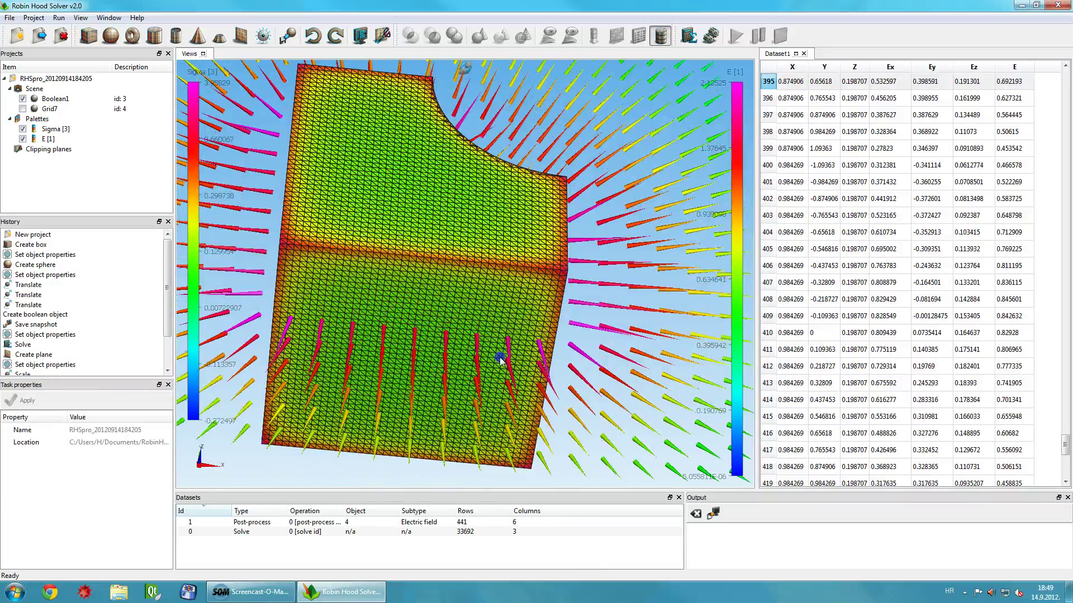
pyautogui.click(573, 372)
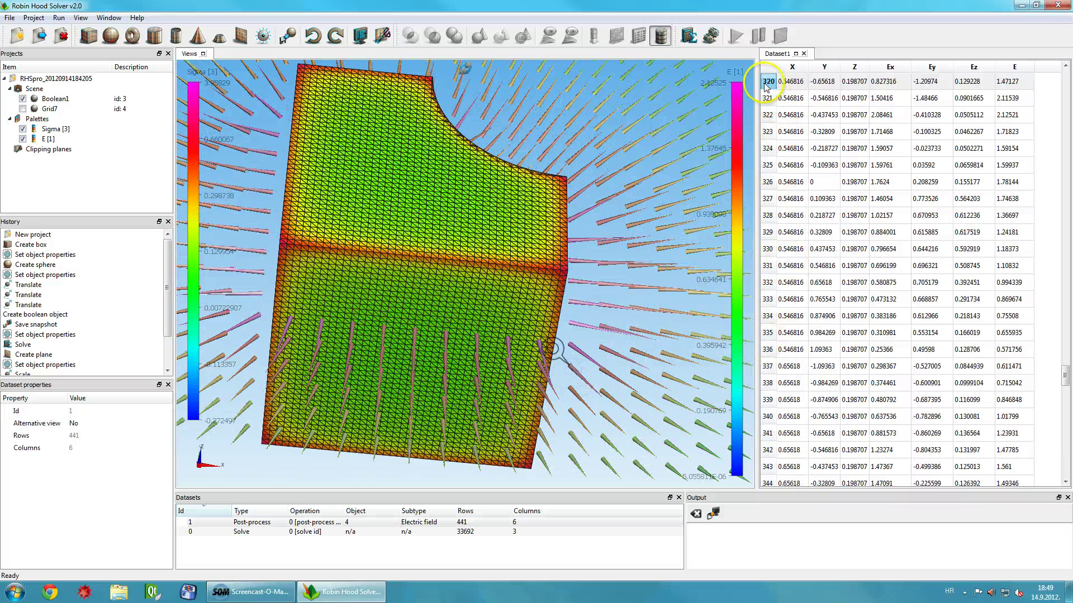